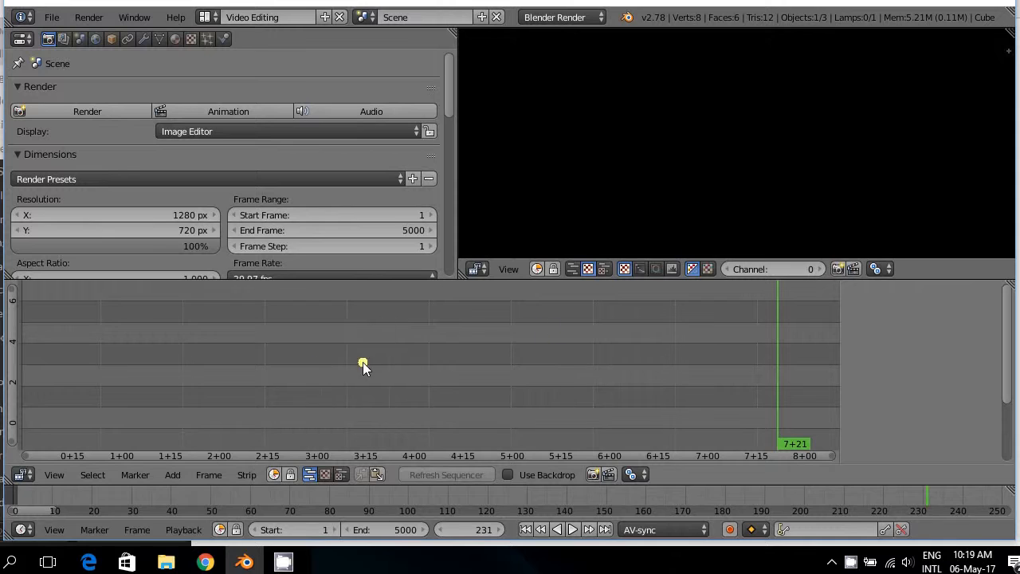
Start adding a movie strip to the video sequencer
click(174, 475)
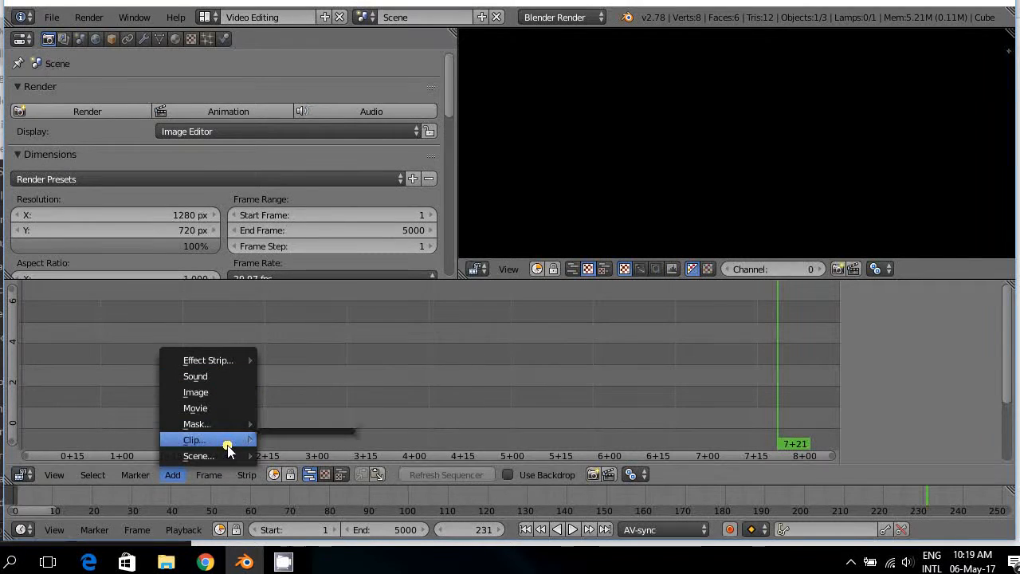
mouse_move(230, 368)
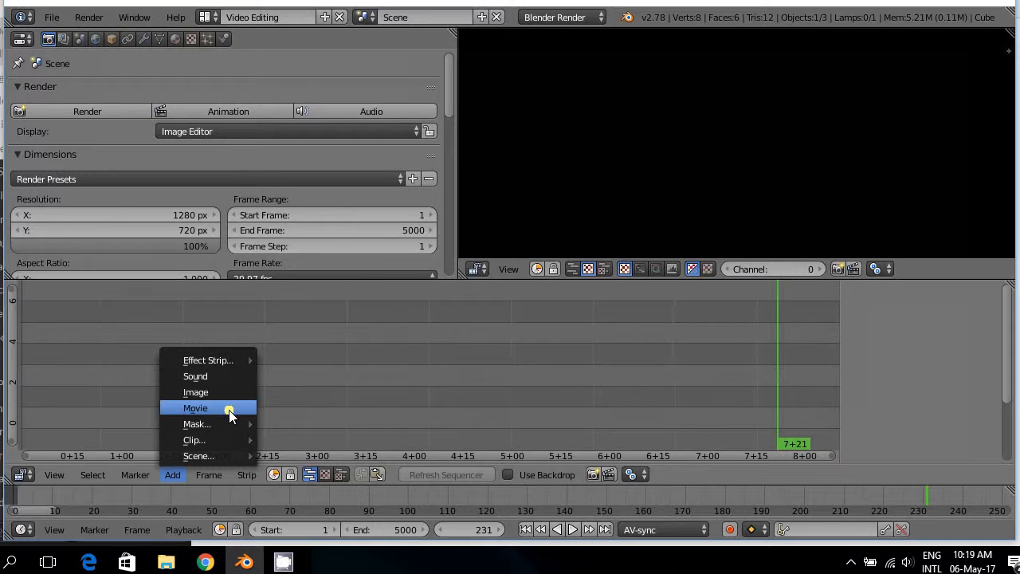
mouse_move(228, 436)
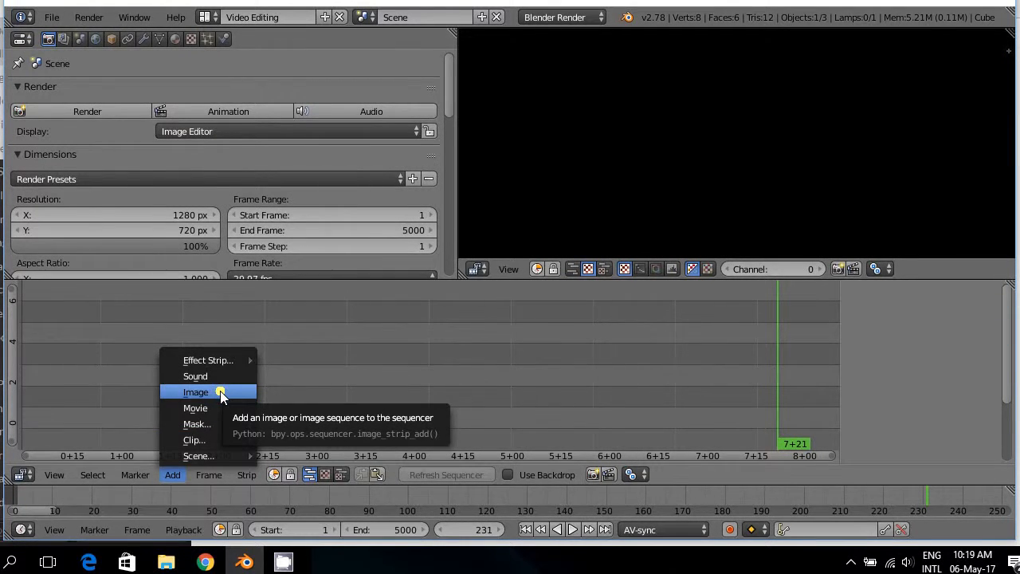
click(221, 407)
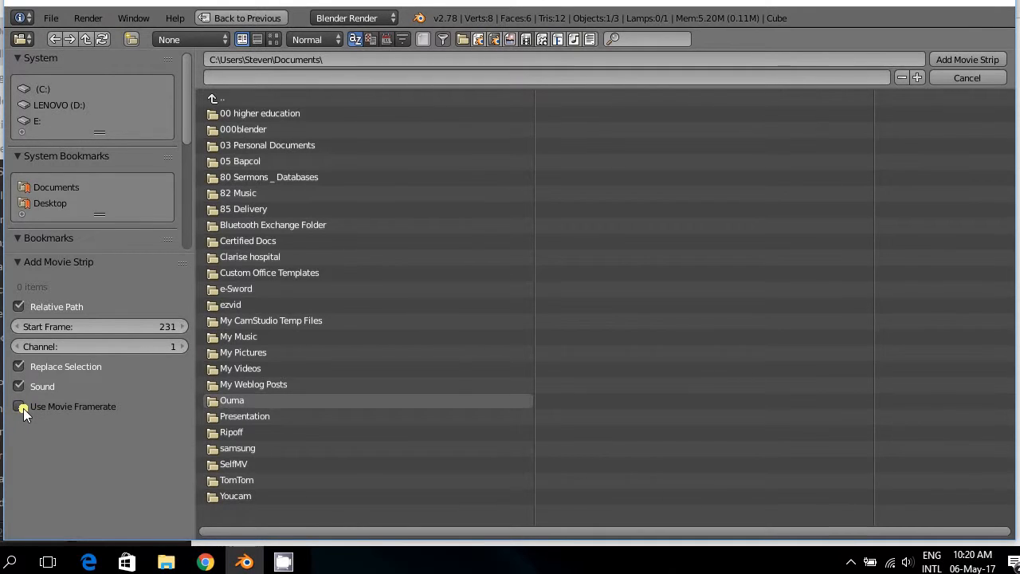
click(182, 346)
click(182, 346)
click(182, 346)
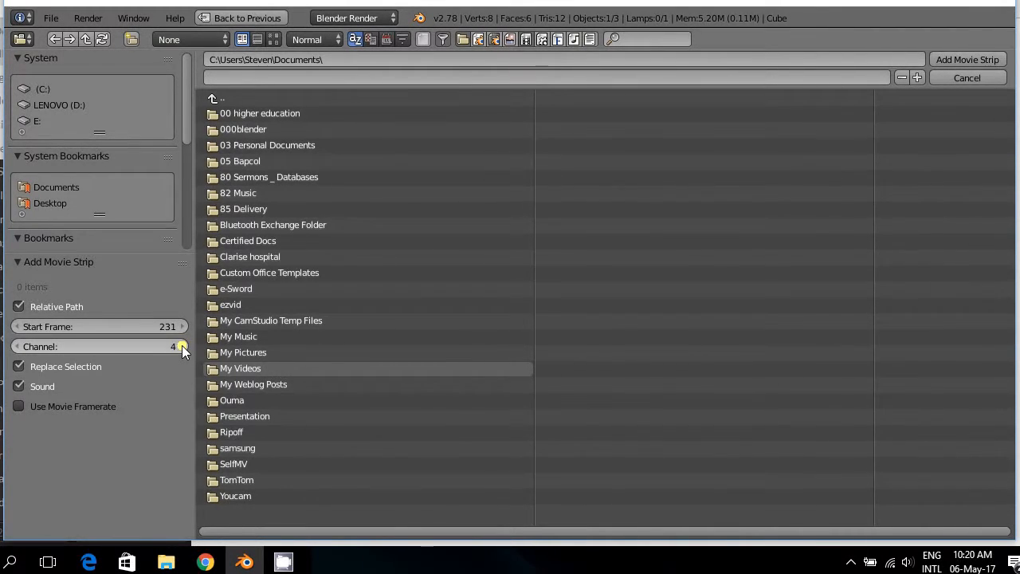
click(14, 348)
click(14, 348)
click(13, 348)
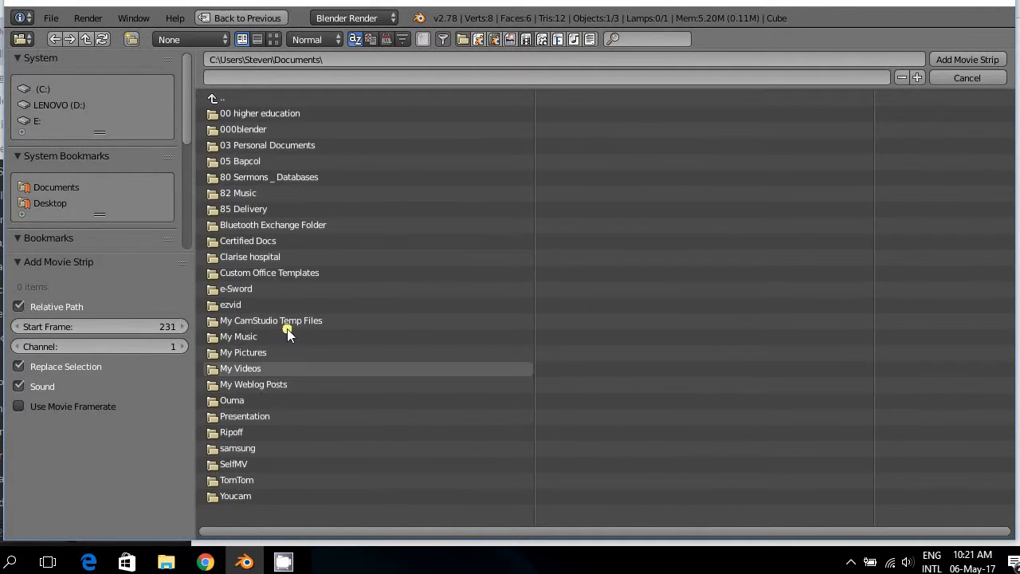
Browse to the AA Practice Perfect Vid folder inside 05 Bapcol, 1OOthOp Produc Videos, to find the movie
click(299, 163)
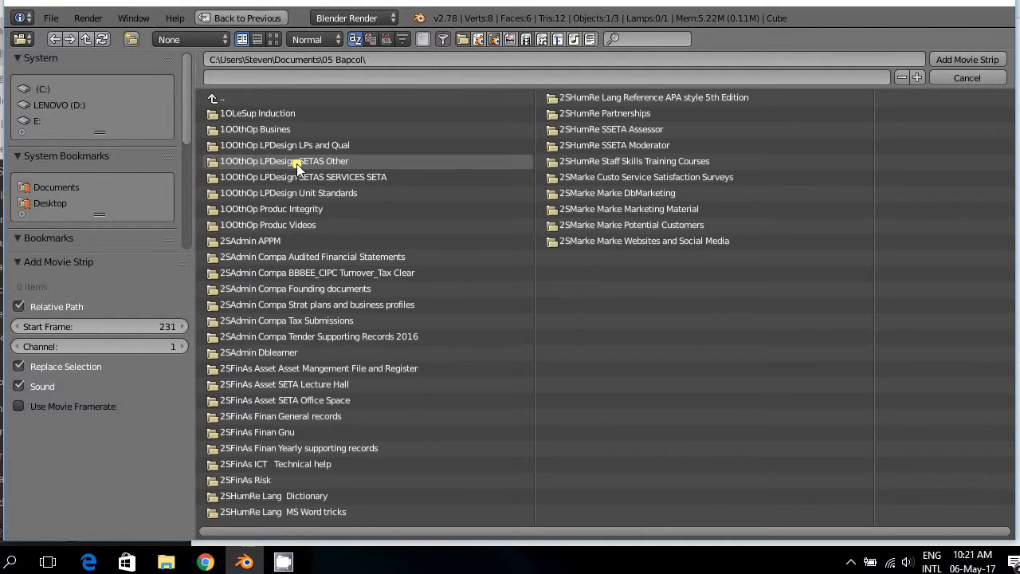
click(317, 226)
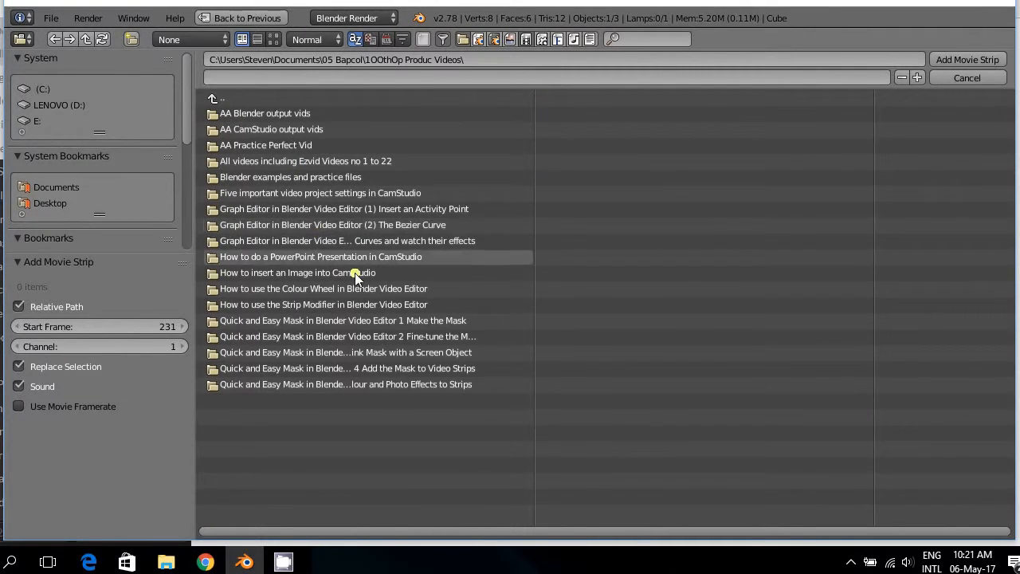
click(302, 144)
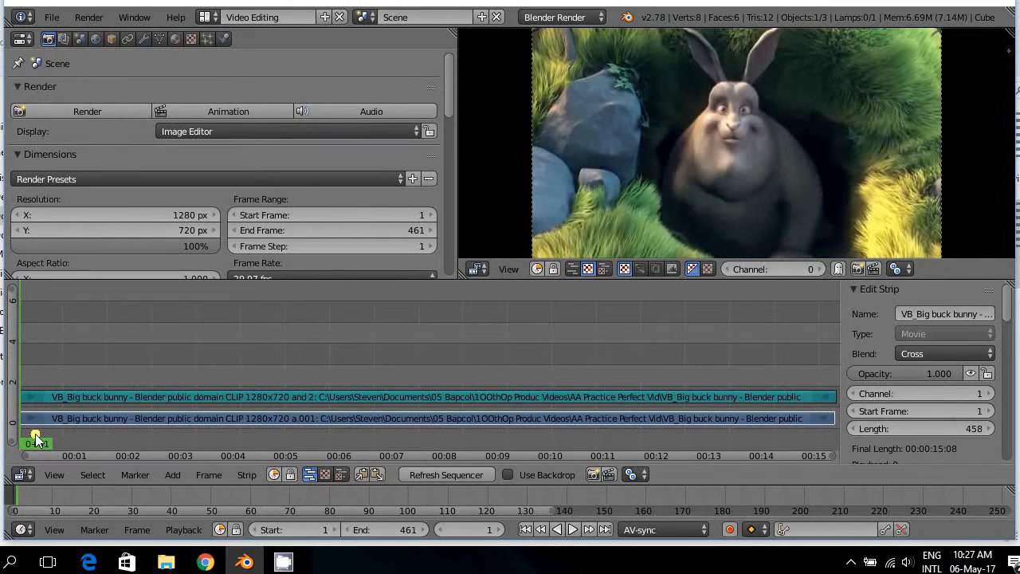
Scrub through the Big buck bunny clip to frame 439 and review the scene's frame rate settings
drag(25, 453, 399, 418)
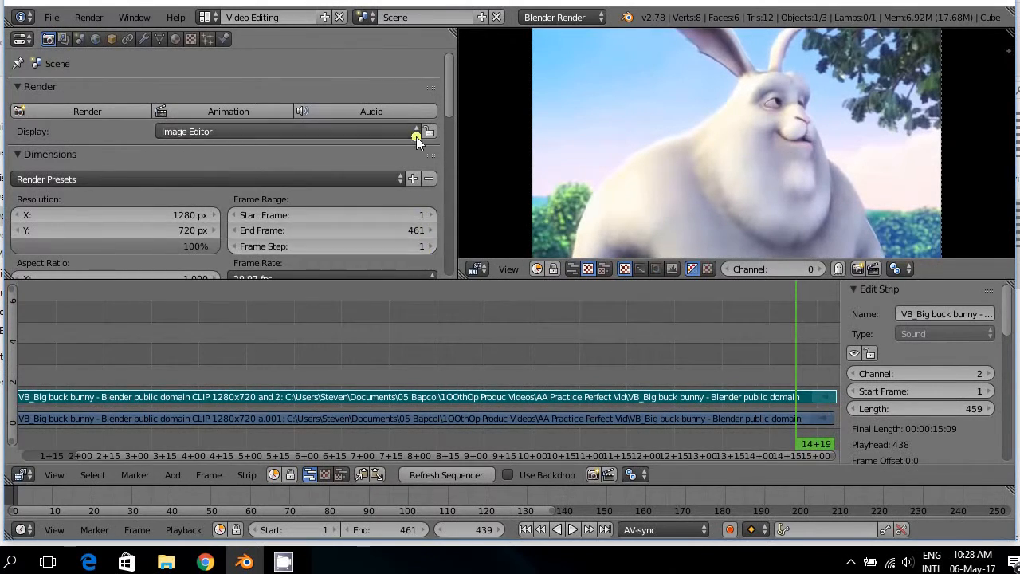
mouse_move(448, 107)
mouse_down()
mouse_move(459, 156)
mouse_move(452, 133)
mouse_up()
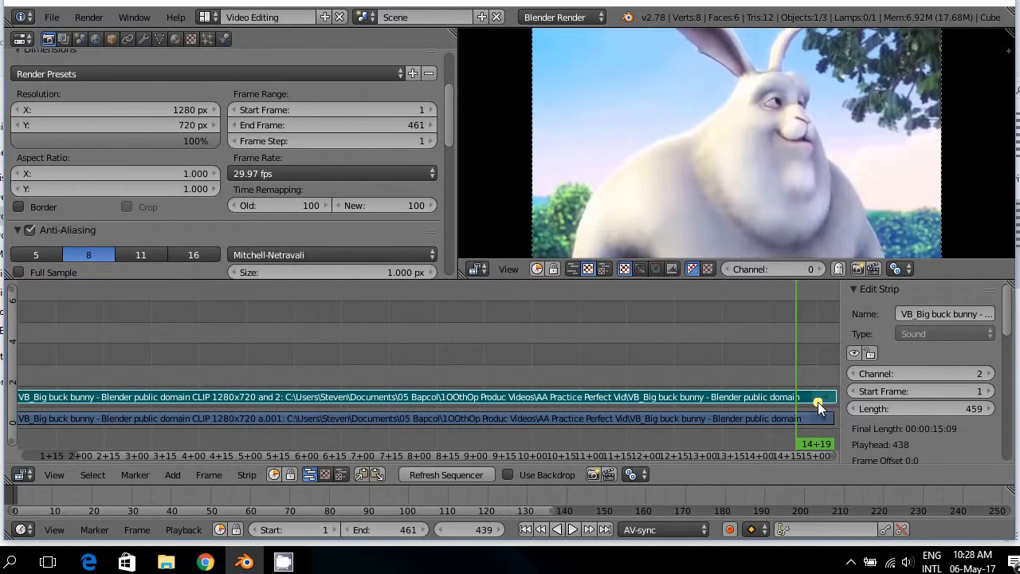
Enable a 25% proxy for the Big buck bunny movie strip and rebuild its proxy and timecode indices
right_click(671, 421)
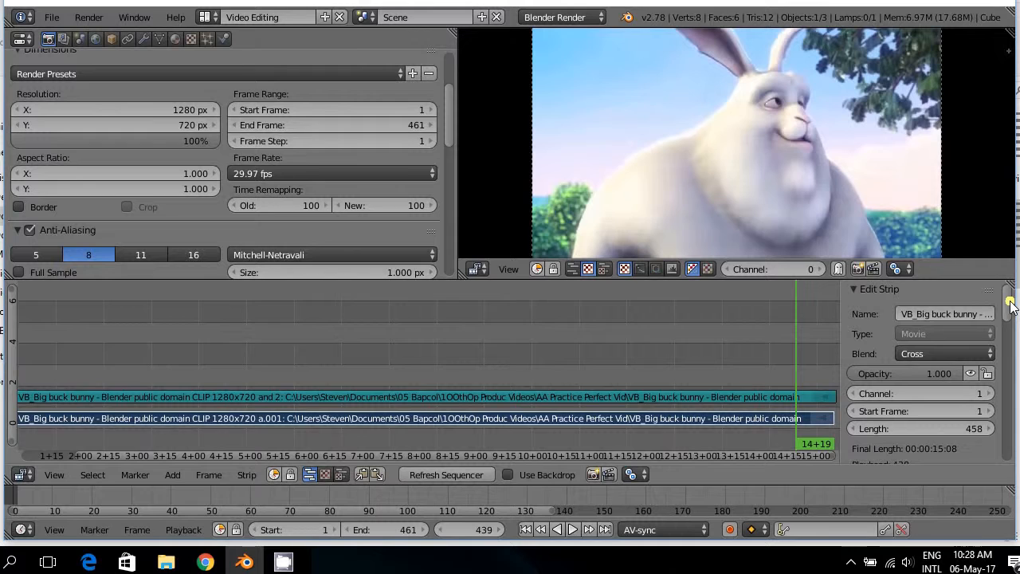
scroll(1009, 343, down, 4)
scroll(925, 367, down, 5)
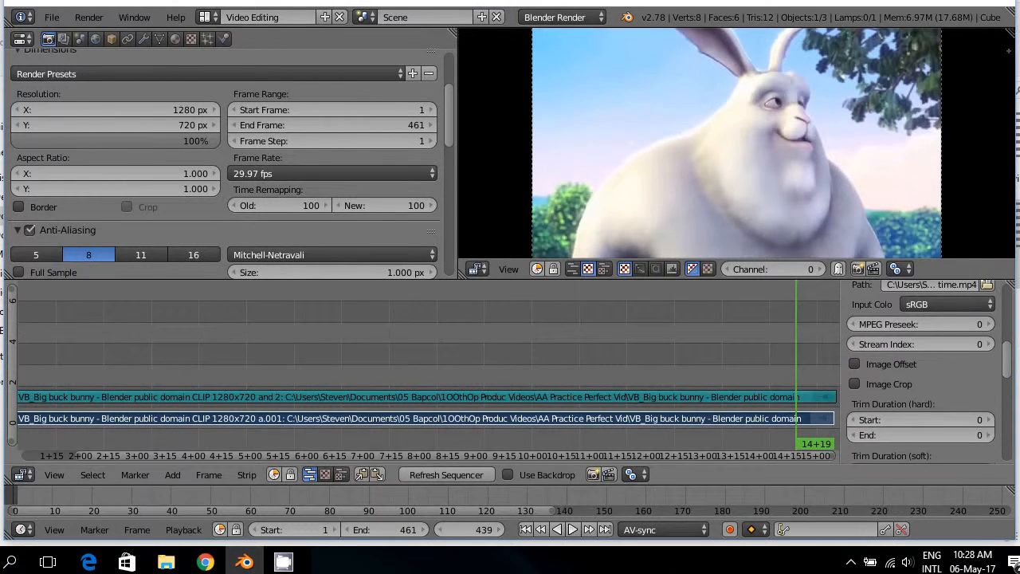
scroll(922, 371, down, 6)
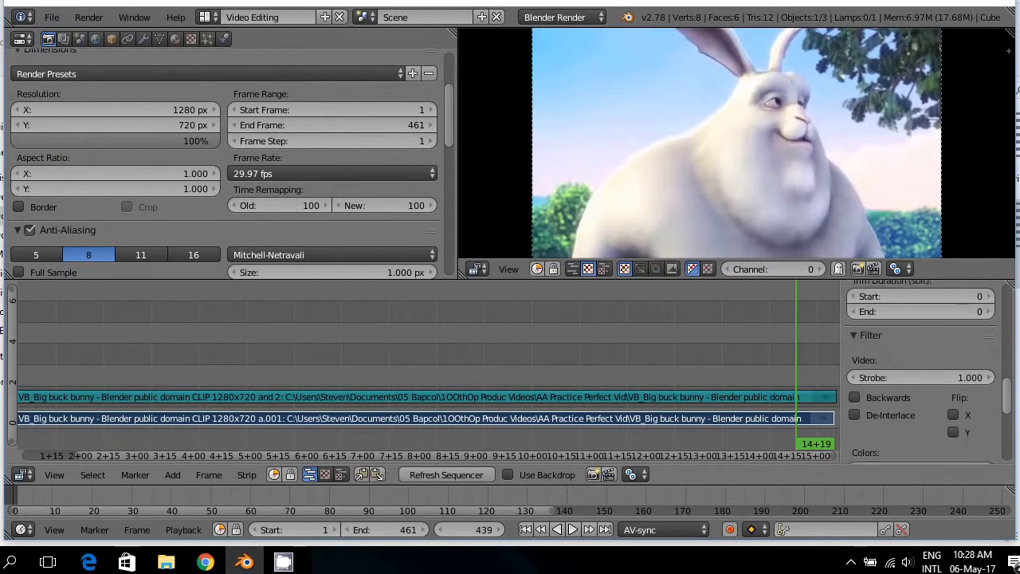
scroll(922, 370, down, 3)
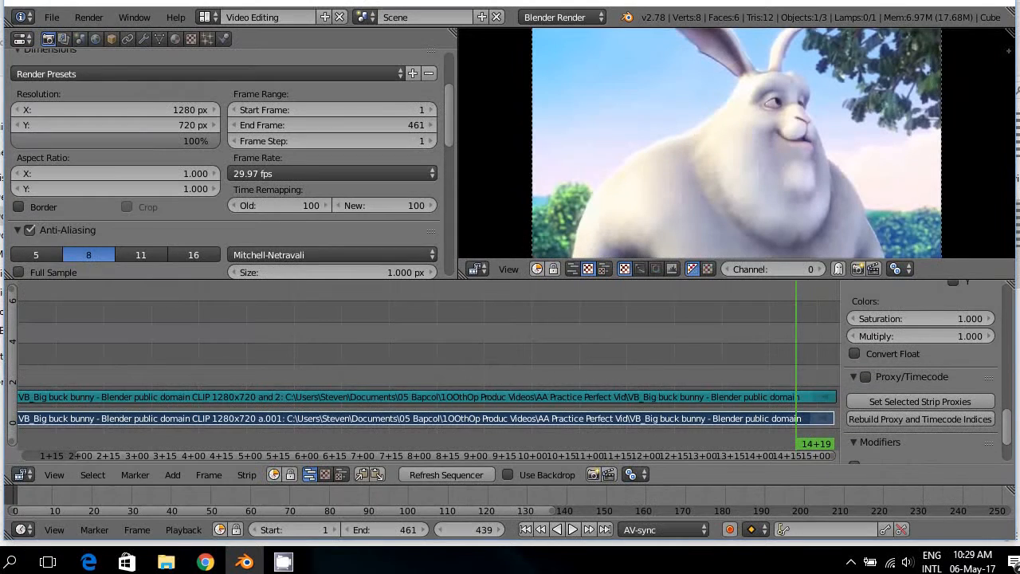
click(903, 403)
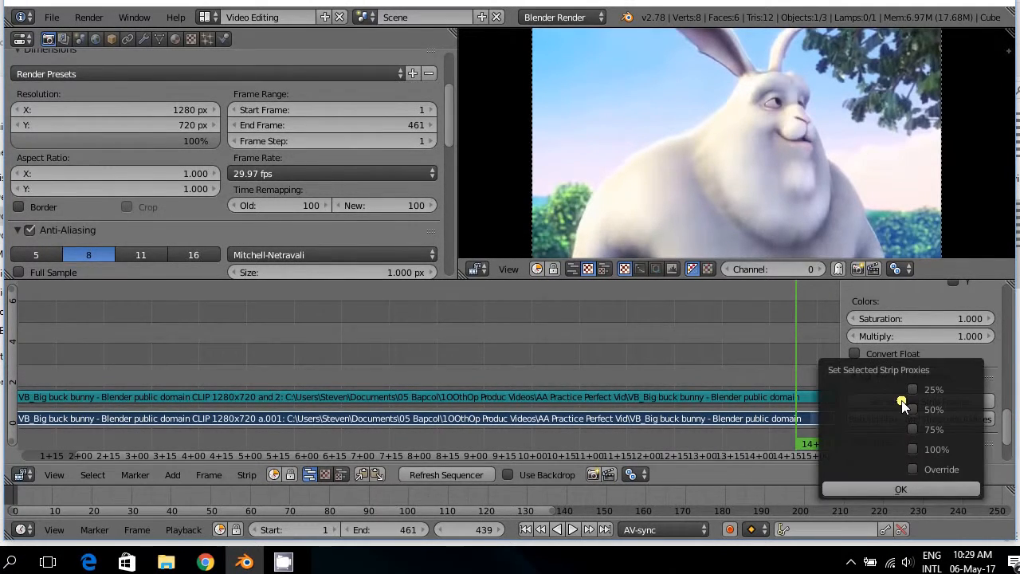
click(912, 388)
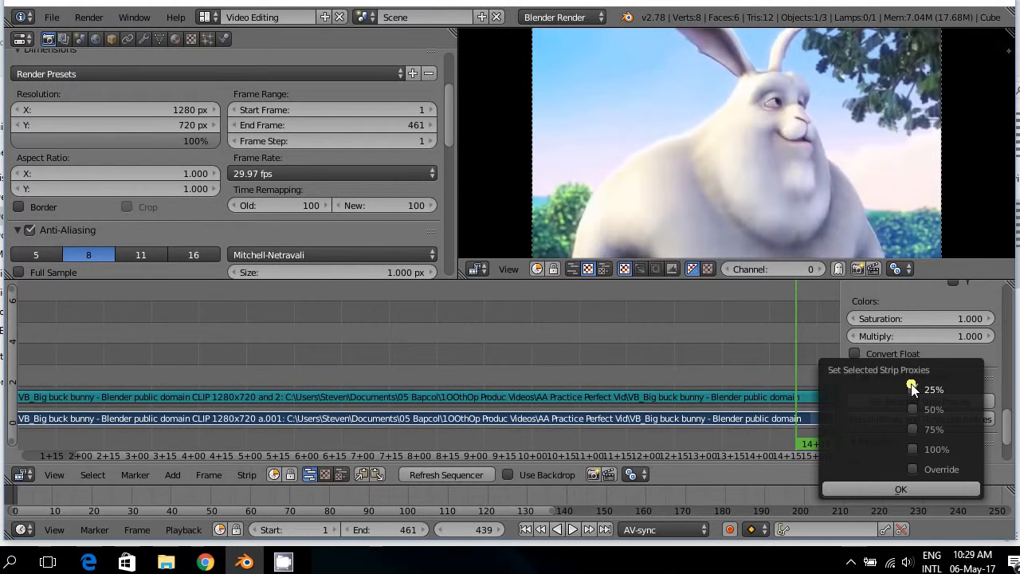
click(881, 487)
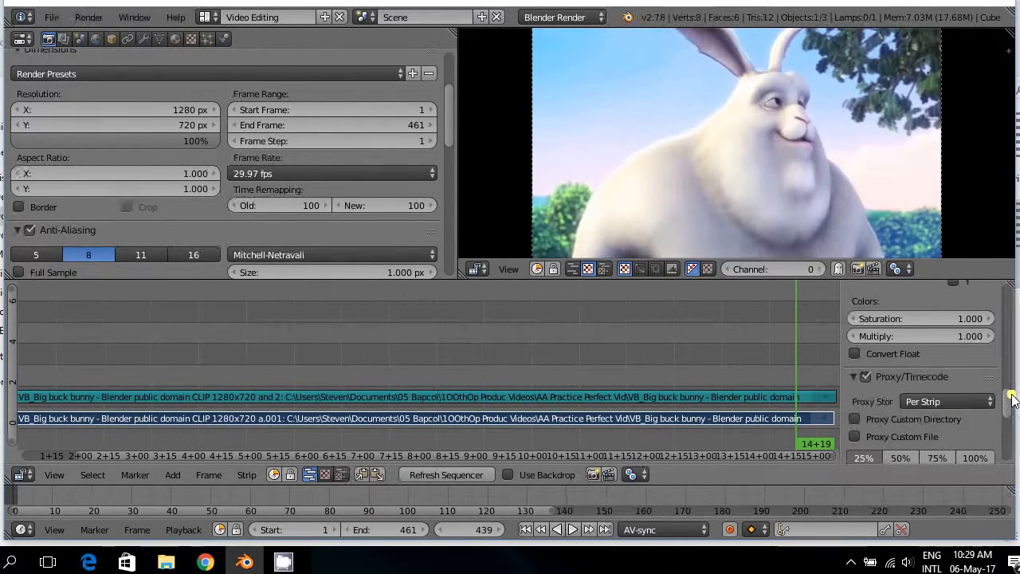
drag(1006, 401, 1011, 430)
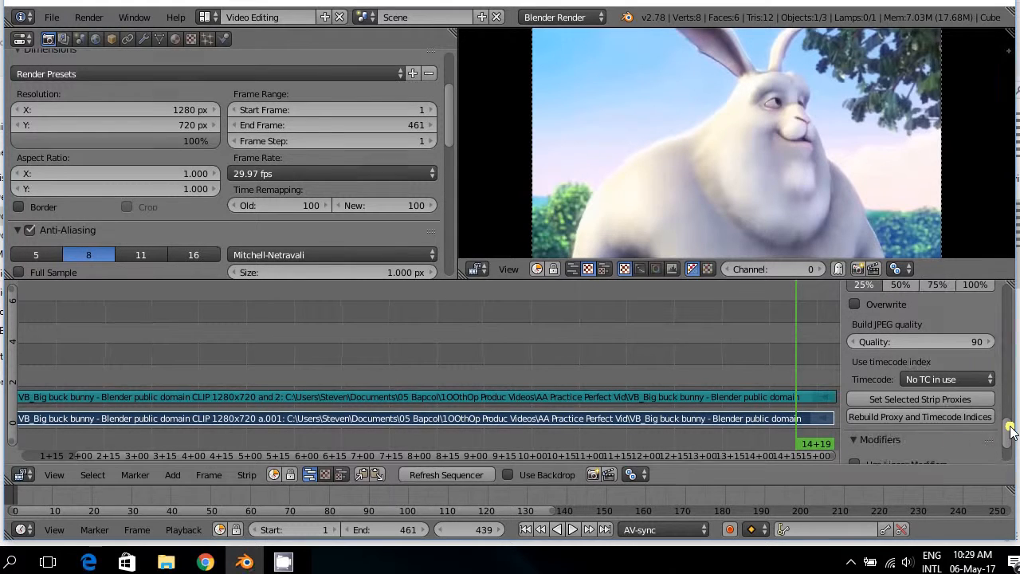
click(903, 418)
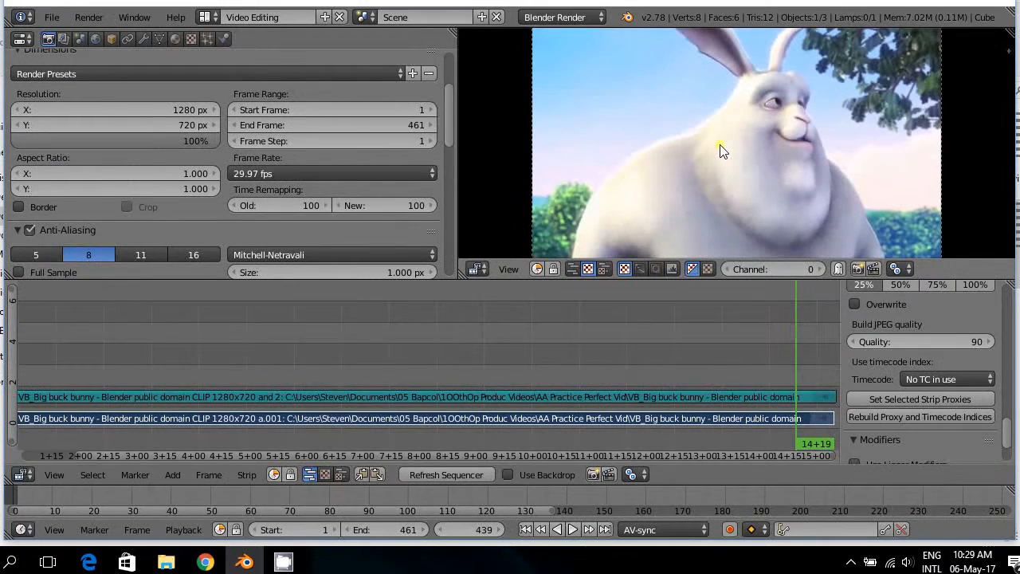
Show the video preview's properties and set its proxy render size to Proxy size 25%
right_click(576, 397)
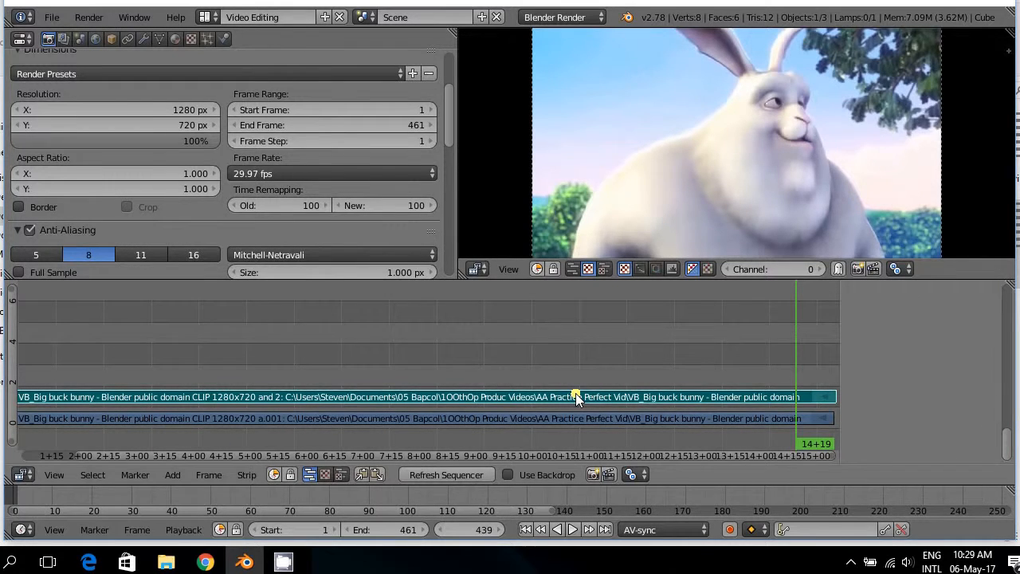
click(506, 270)
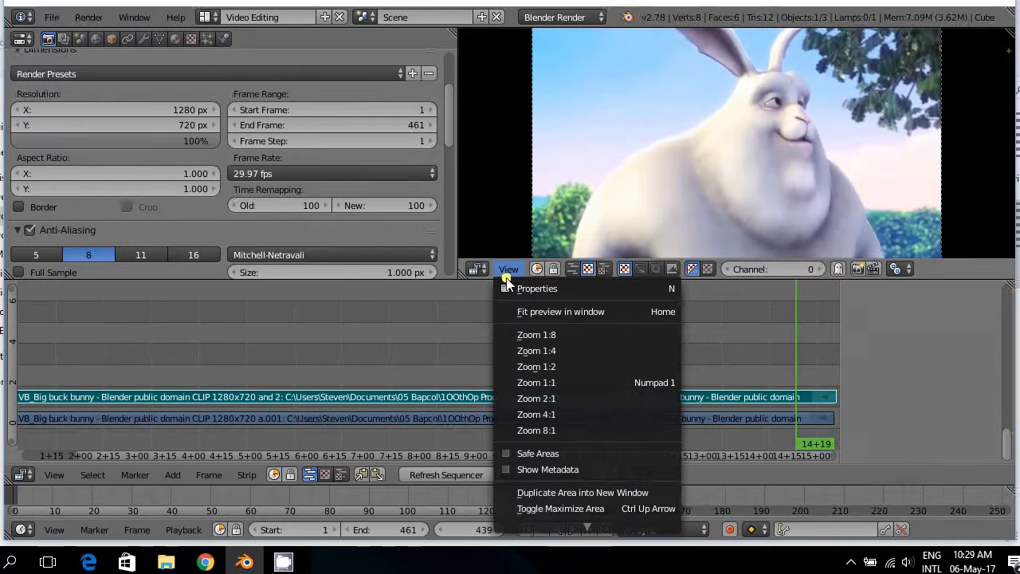
click(576, 286)
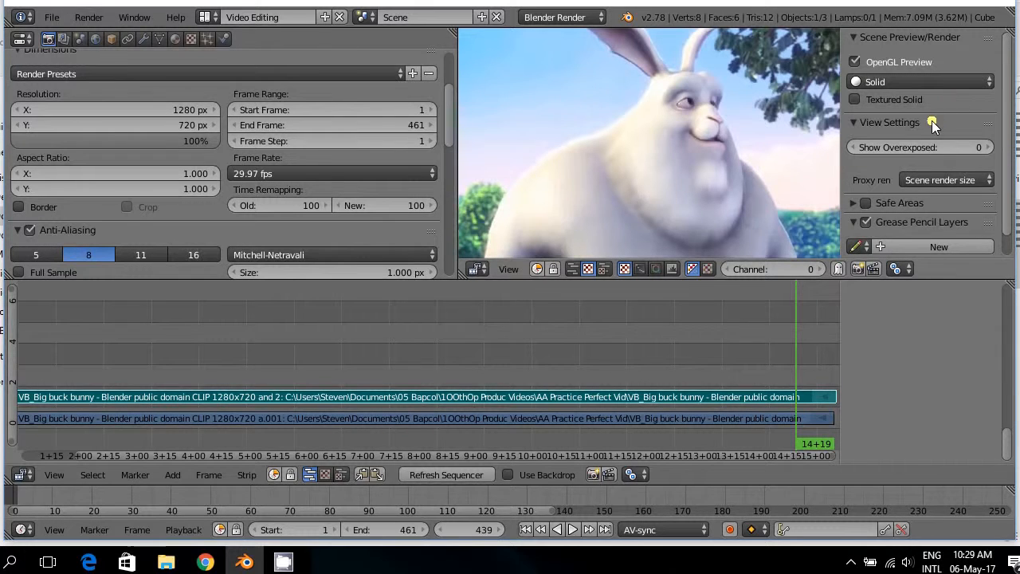
click(946, 178)
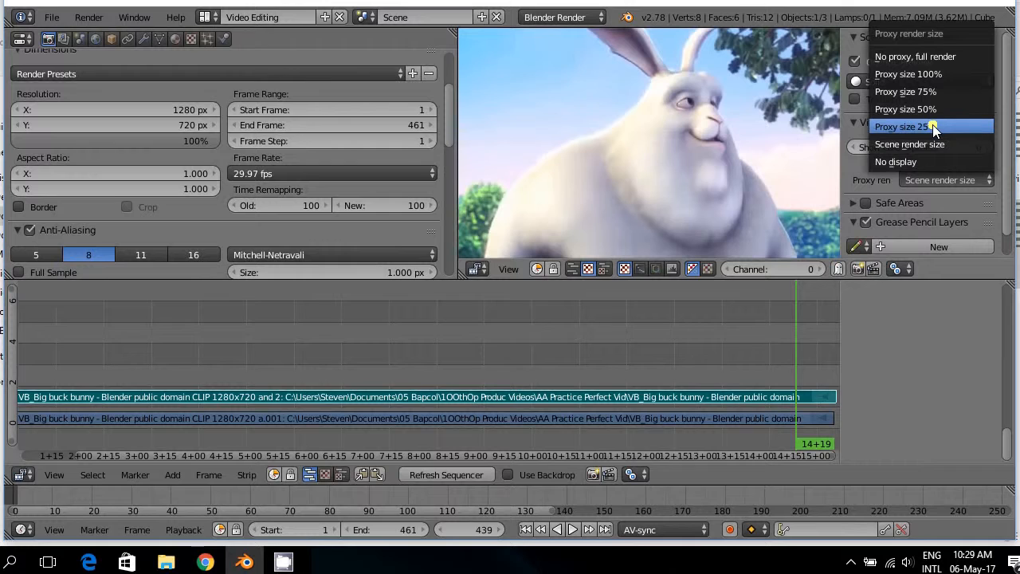
click(959, 125)
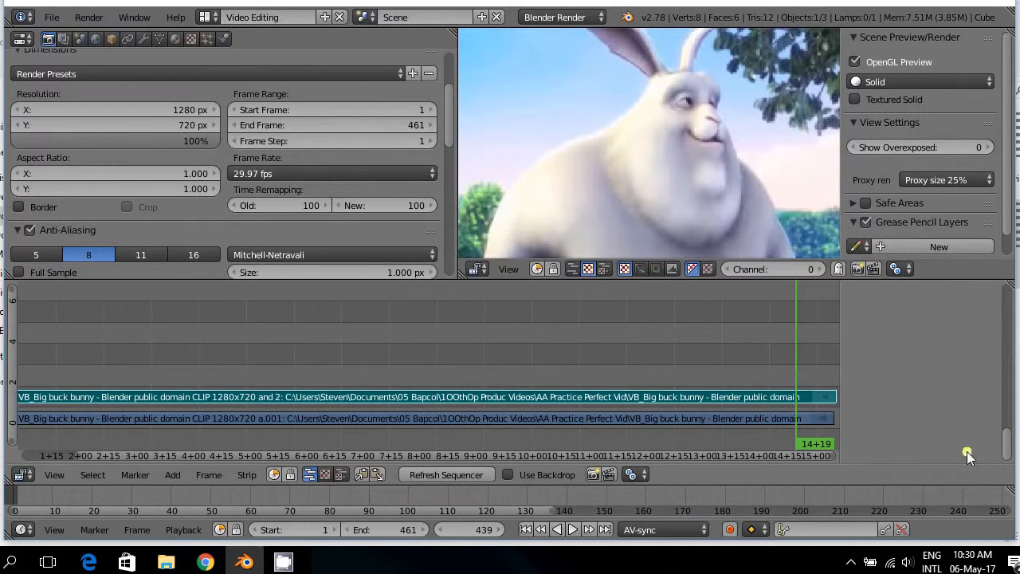
Enable Draw Waveform for the Big buck bunny sound strip
mouse_move(1007, 421)
mouse_down()
mouse_move(1014, 315)
mouse_move(1012, 332)
mouse_up()
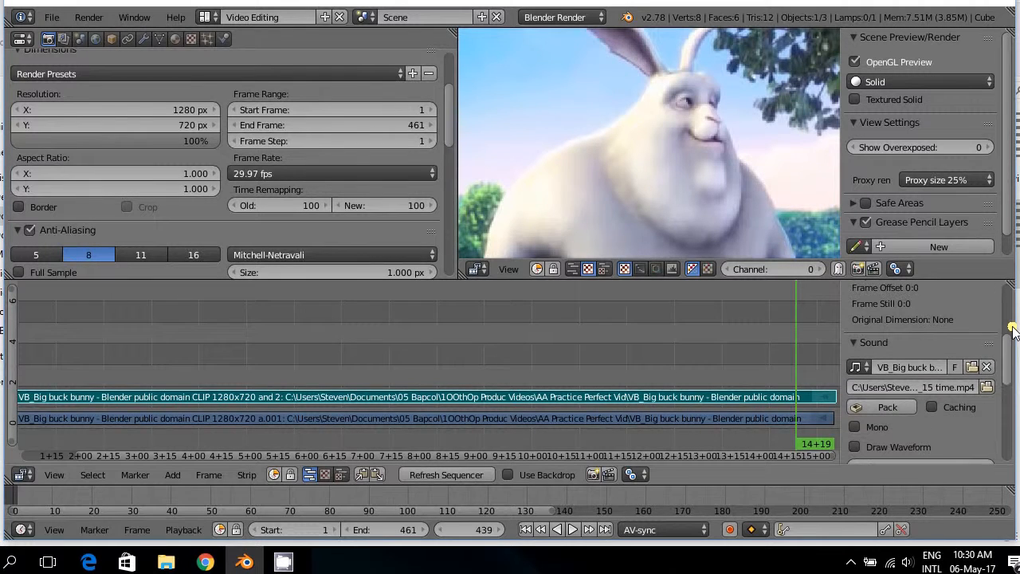
click(855, 447)
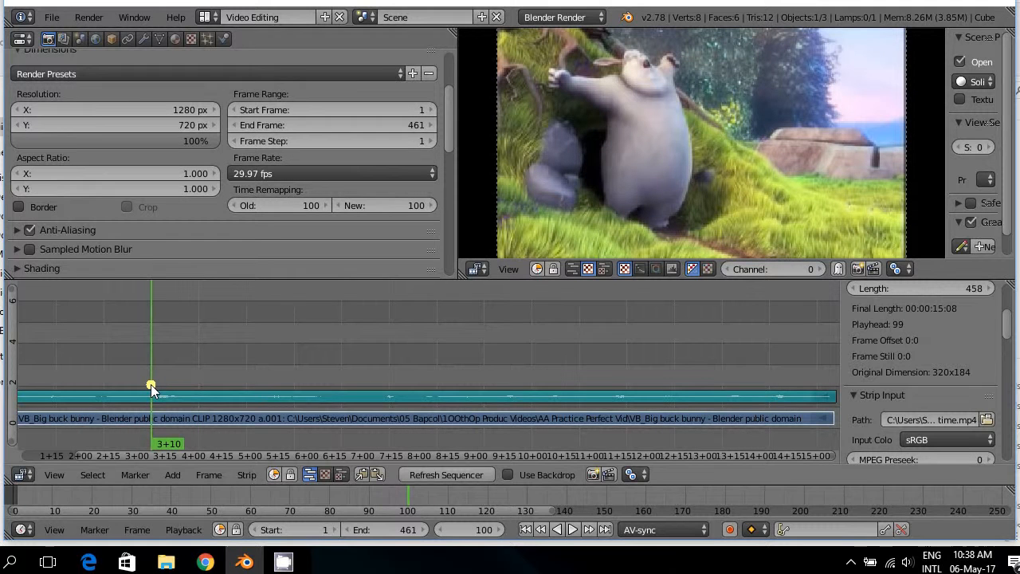
Start adding an image strip to the sequencer at frame 100
click(173, 475)
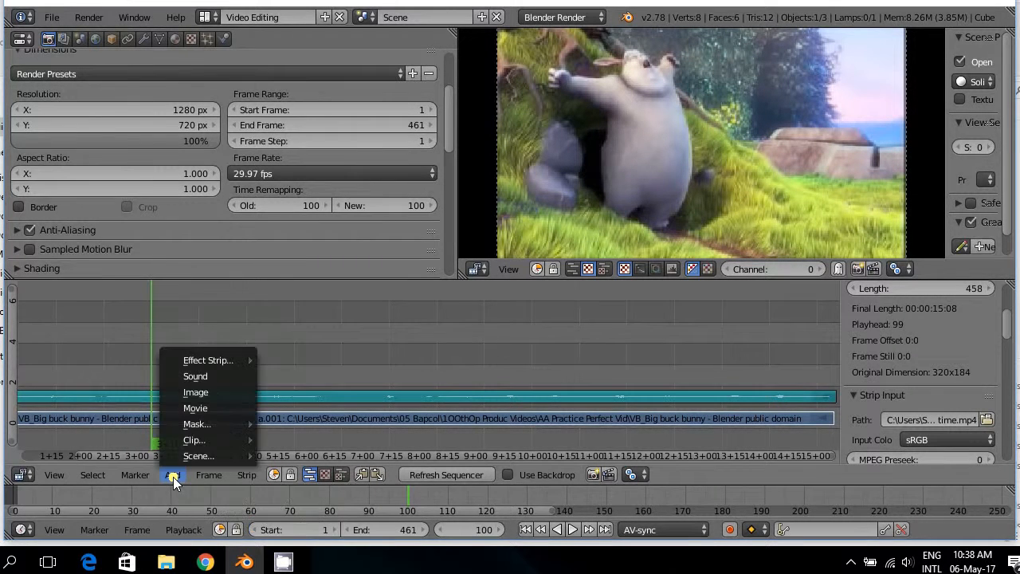
click(196, 392)
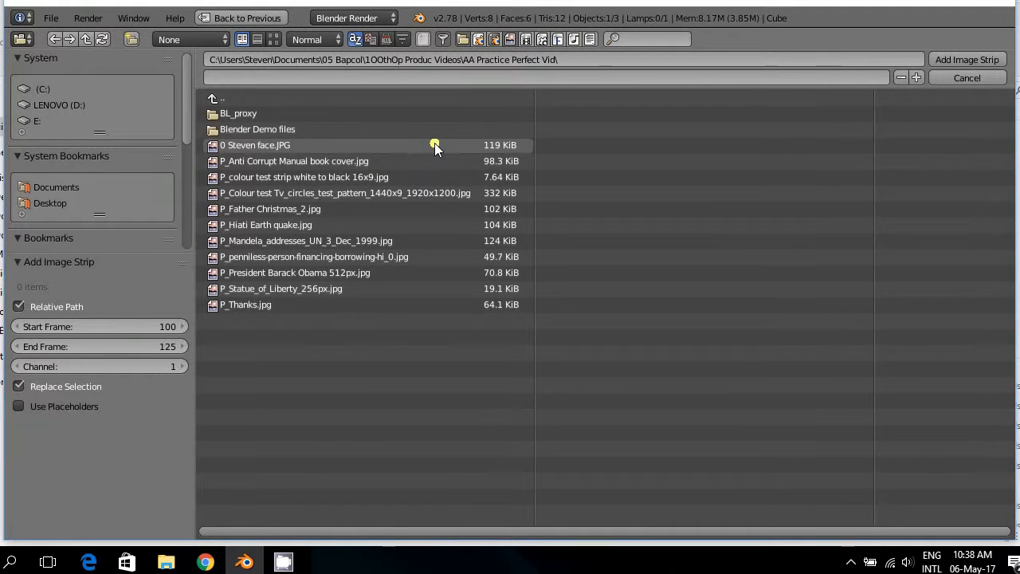
key(a)
key(a)
key(a)
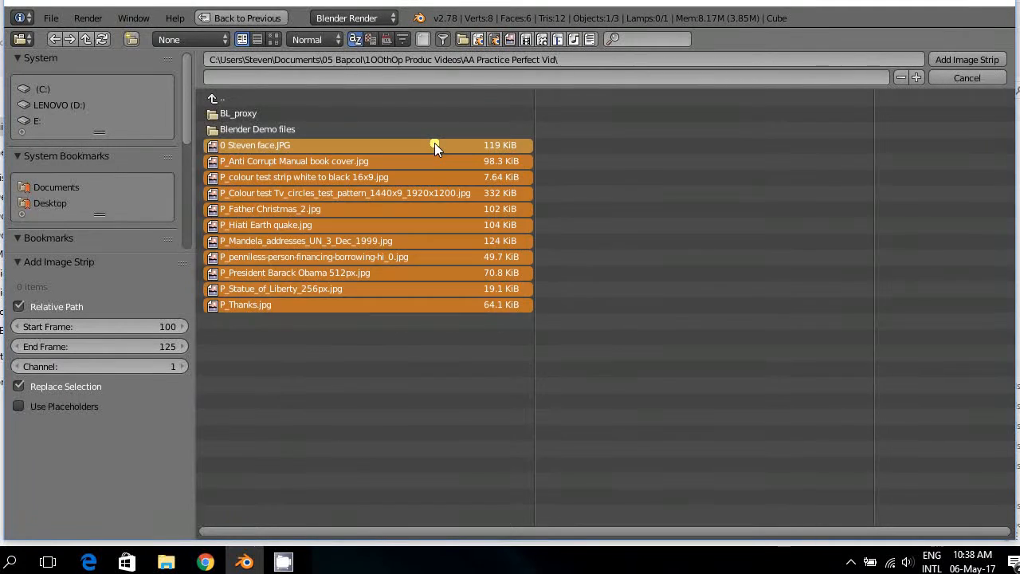
key(a)
key(a)
key(a)
key(a)
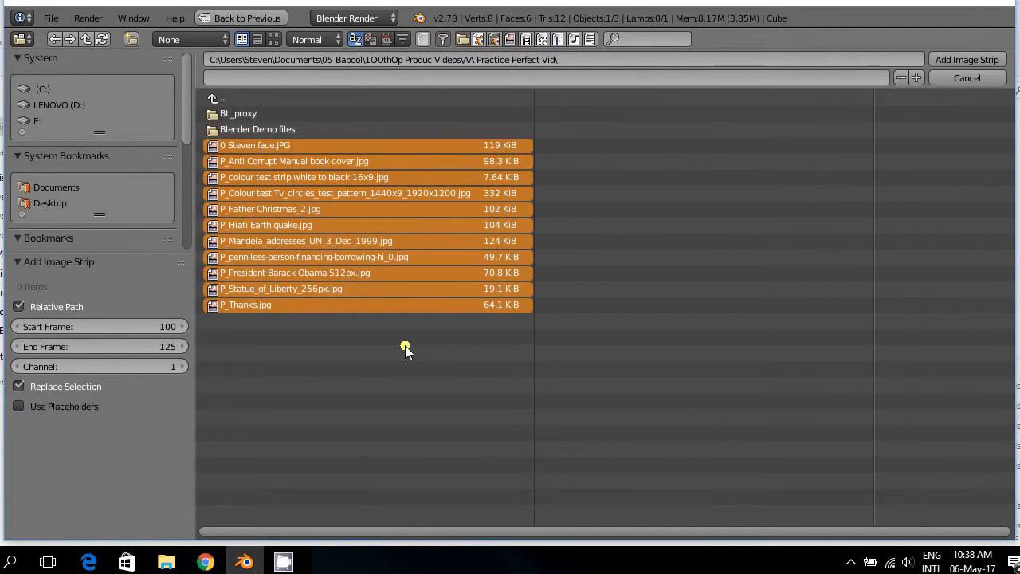
key(a)
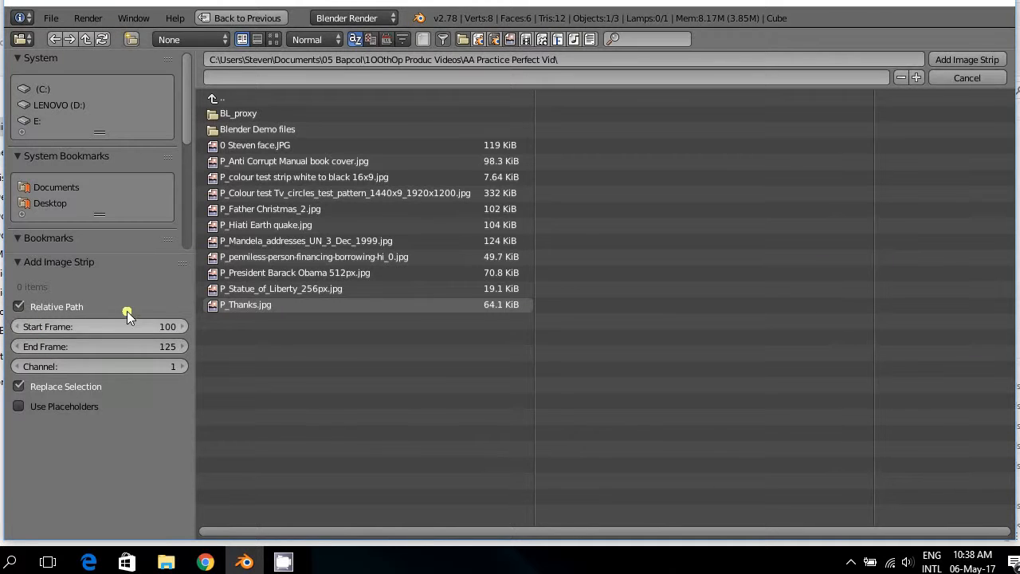
Add the face portrait JPG as an image strip and enable its Image Offset
double_click(278, 147)
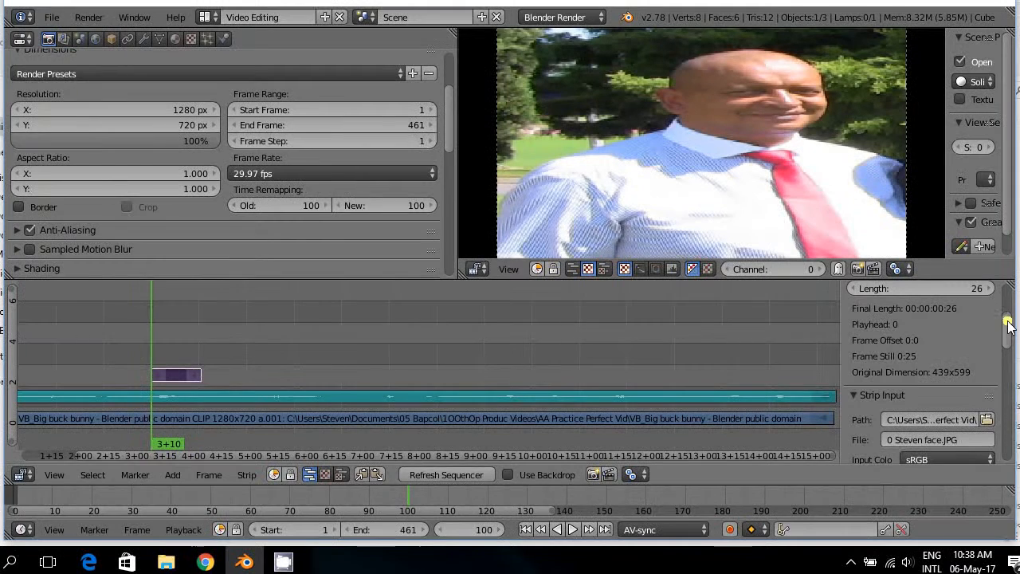
drag(1006, 329, 1007, 357)
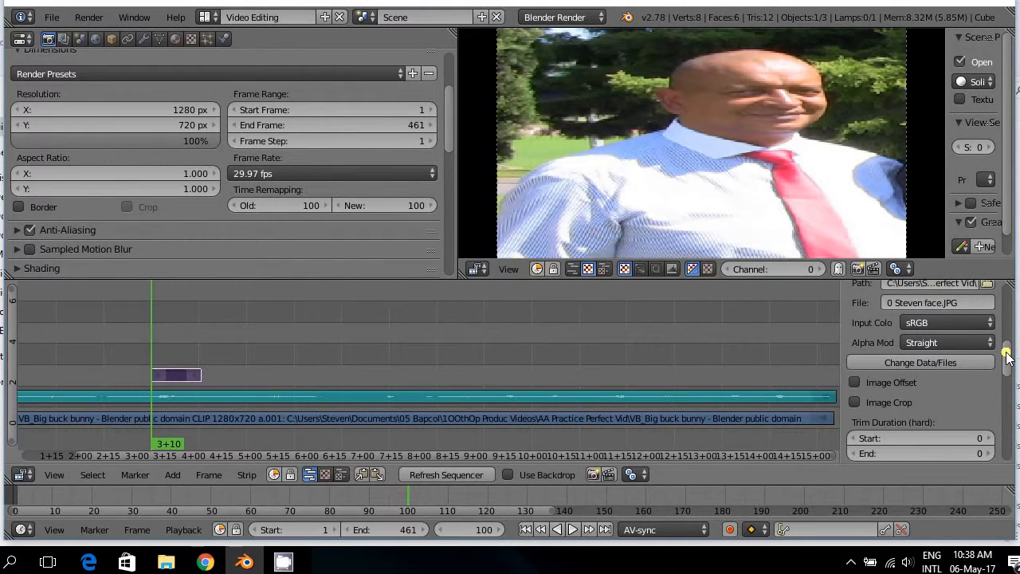
click(852, 383)
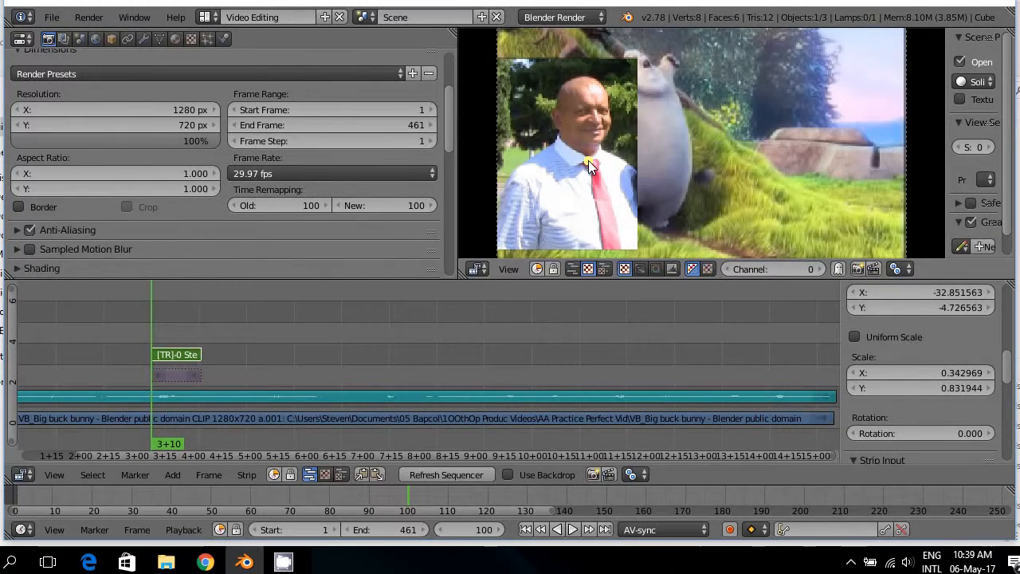
Scale the face portrait overlay down in the video preview by a factor of about 0.68
key(s)
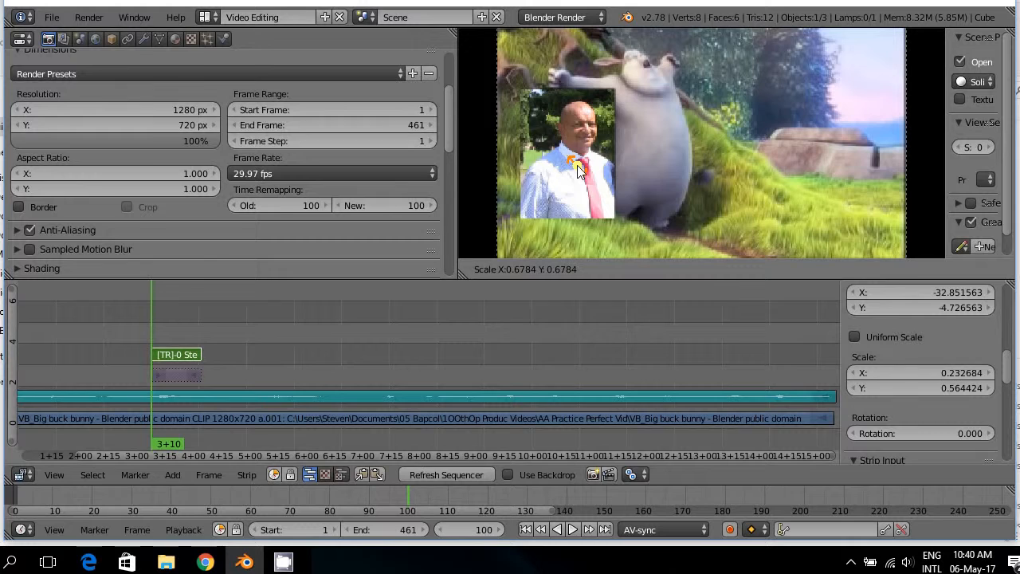
click(580, 180)
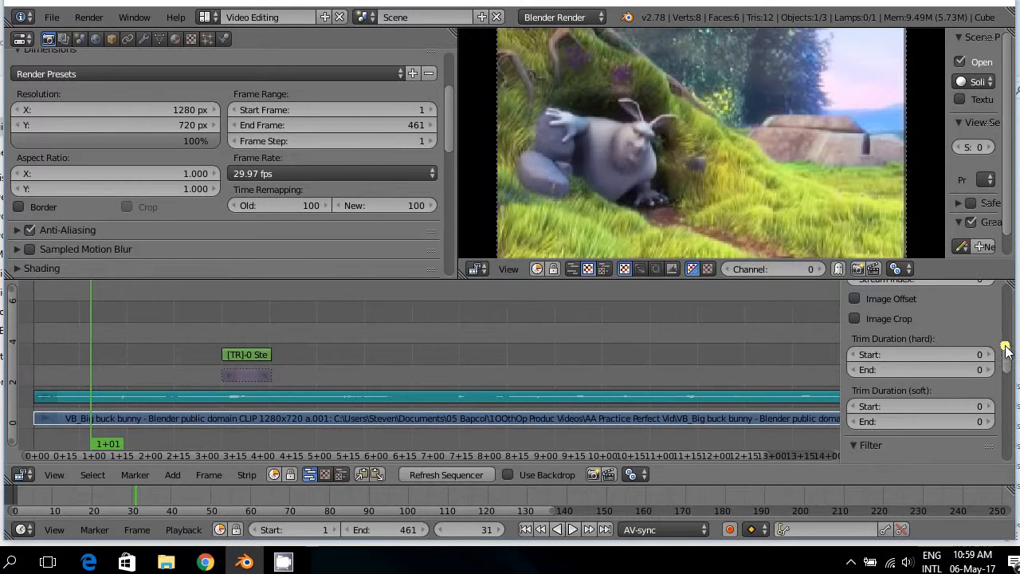
View the movie strip's proxy rebuild options and the Documents folder in the Save As file browser, without saving
drag(1006, 353, 1012, 440)
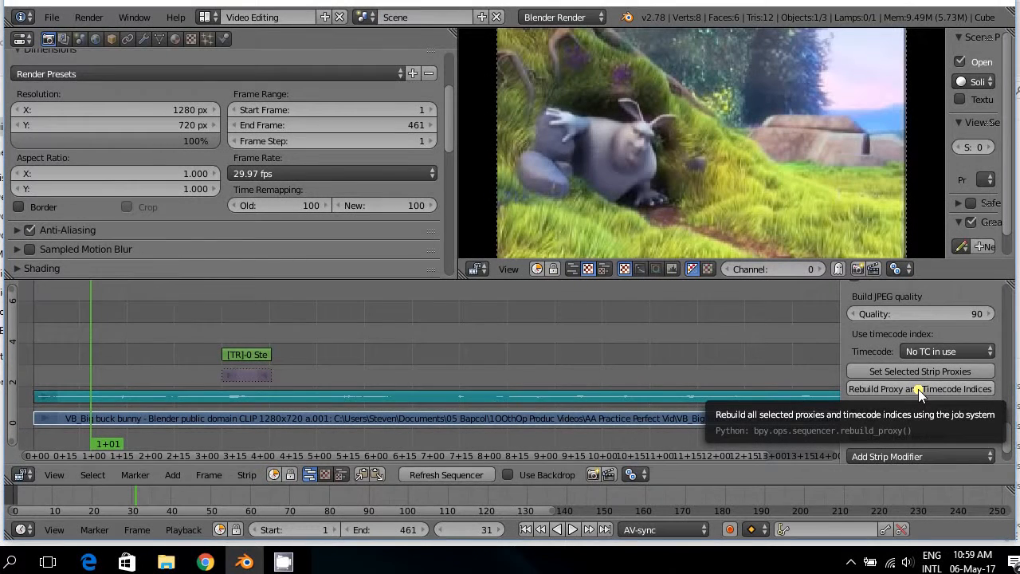
click(53, 18)
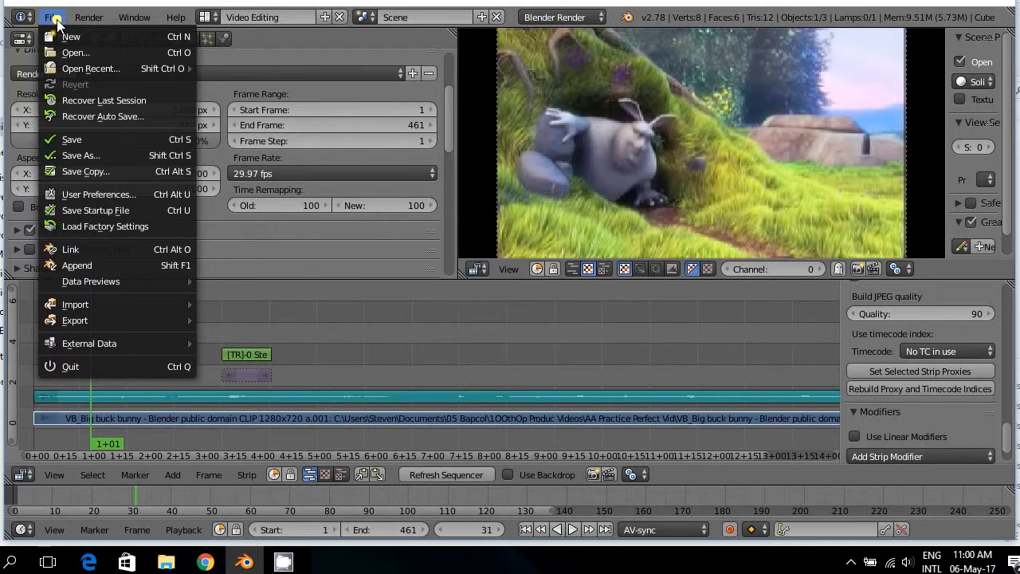
click(69, 159)
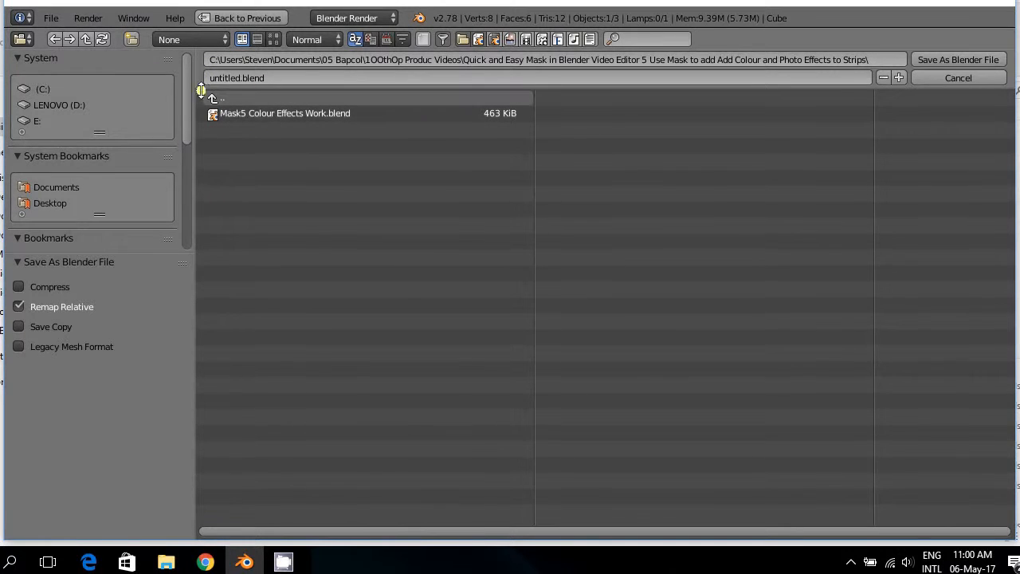
click(61, 185)
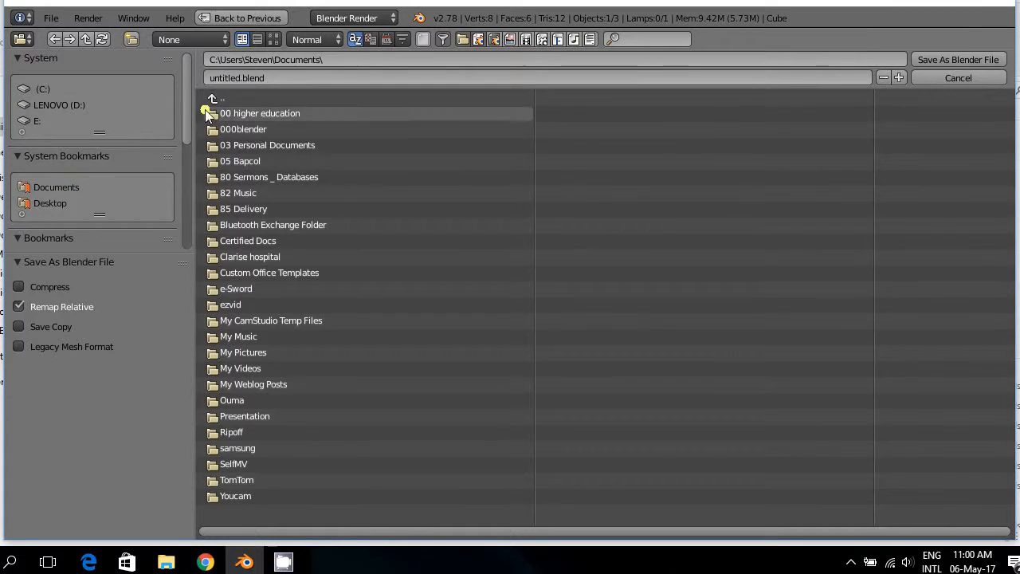
click(242, 17)
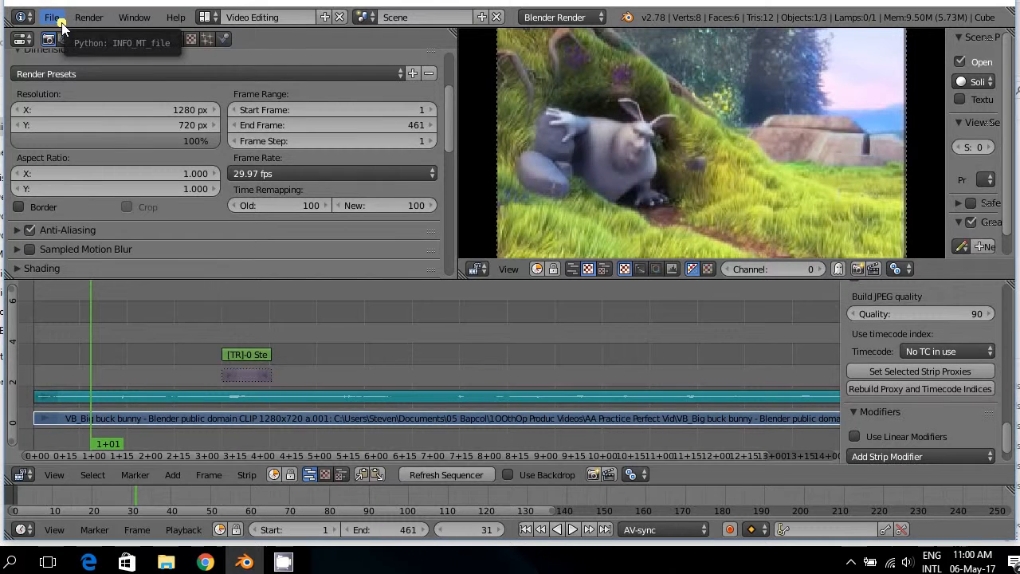
click(53, 18)
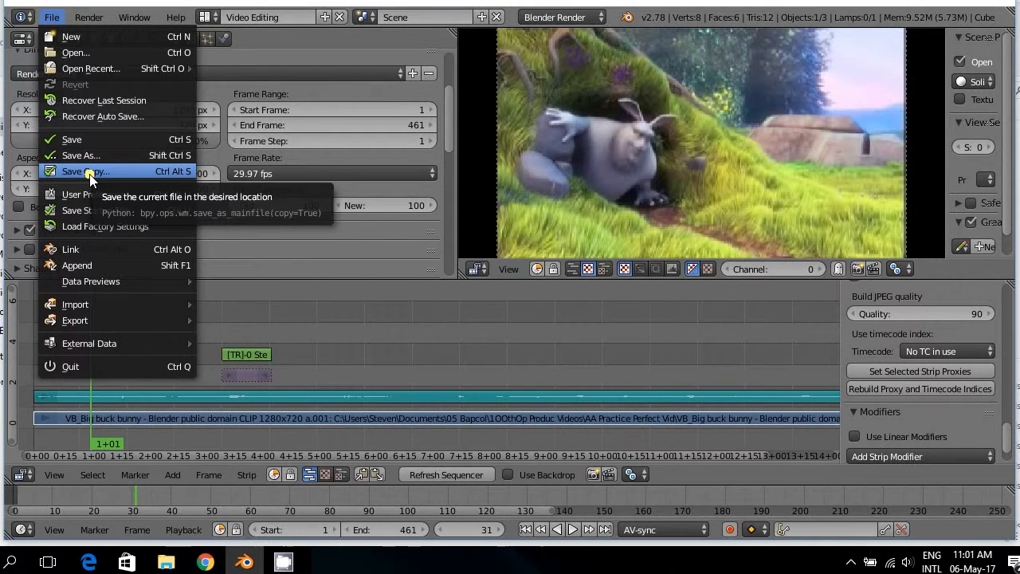
Select the Big buck bunny movie strip and view its source file's folder through the Strip Input path
right_click(445, 417)
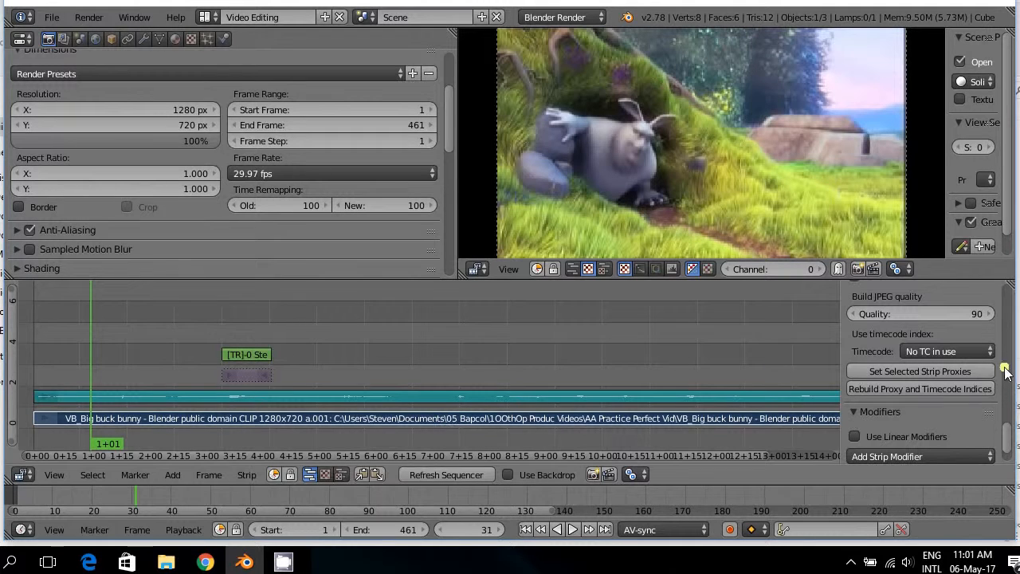
drag(1006, 438, 1006, 354)
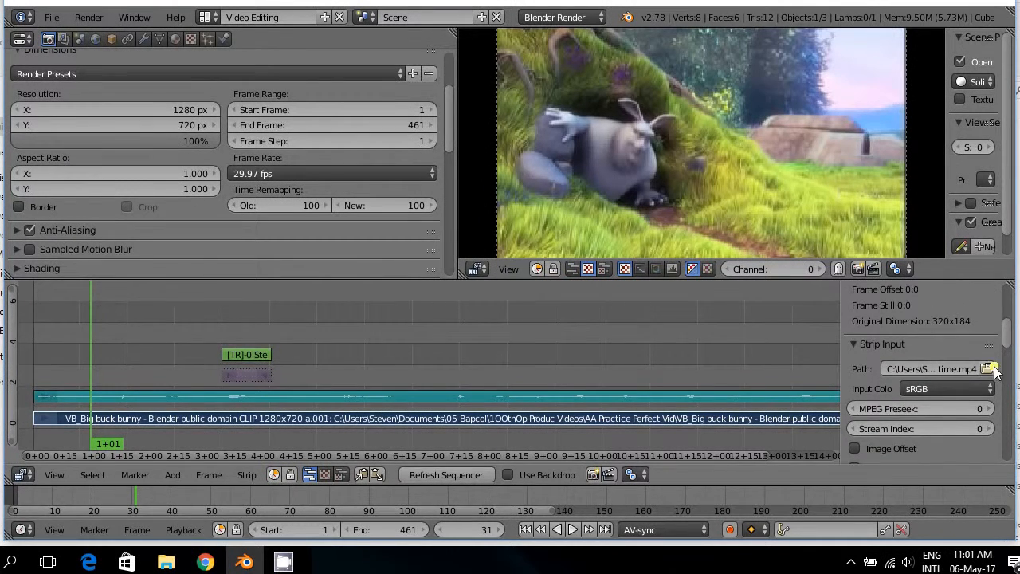
click(990, 369)
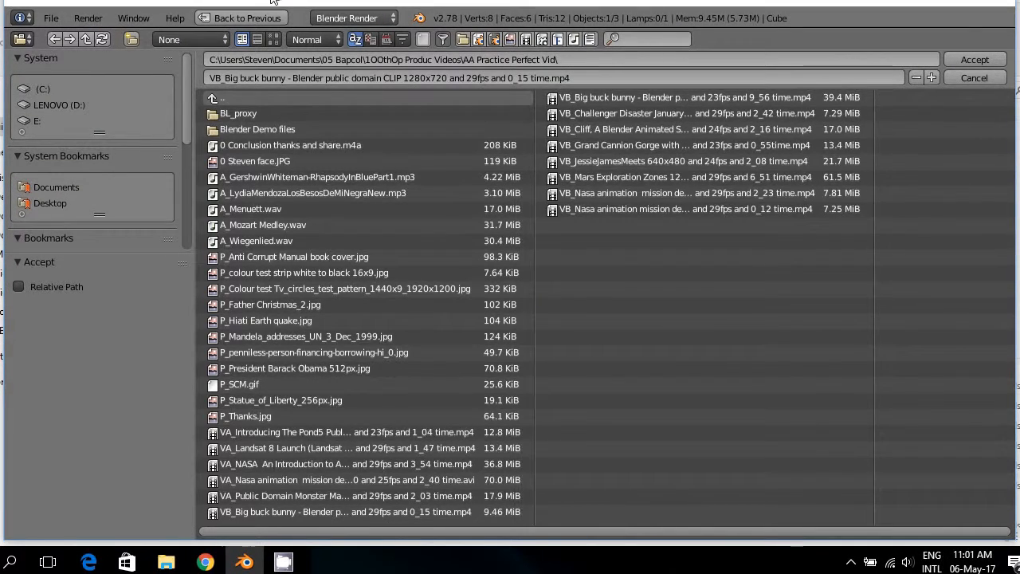
click(254, 18)
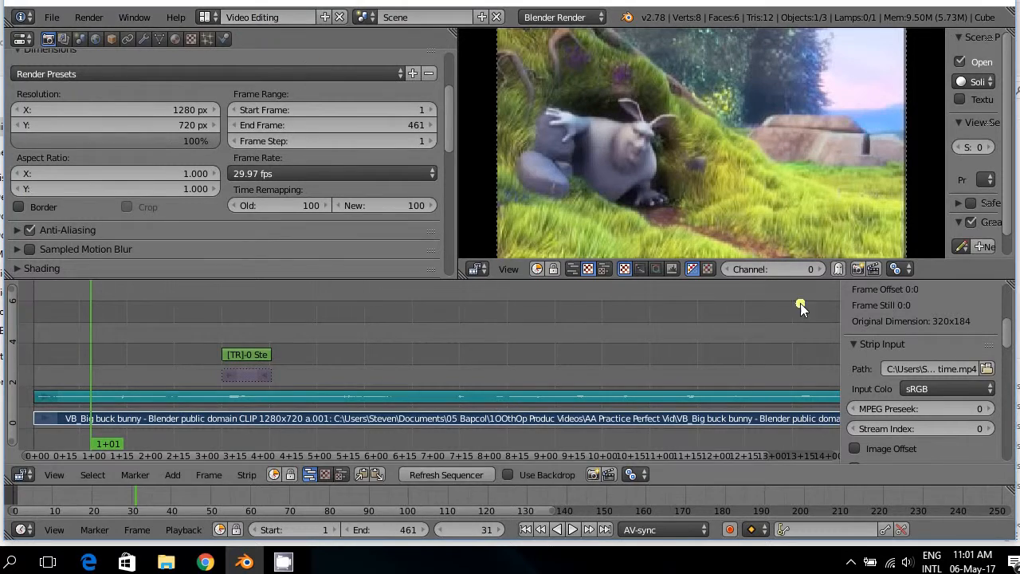
Select the Big buck bunny sound strip and open the Save Copy file browser at its file name
right_click(722, 395)
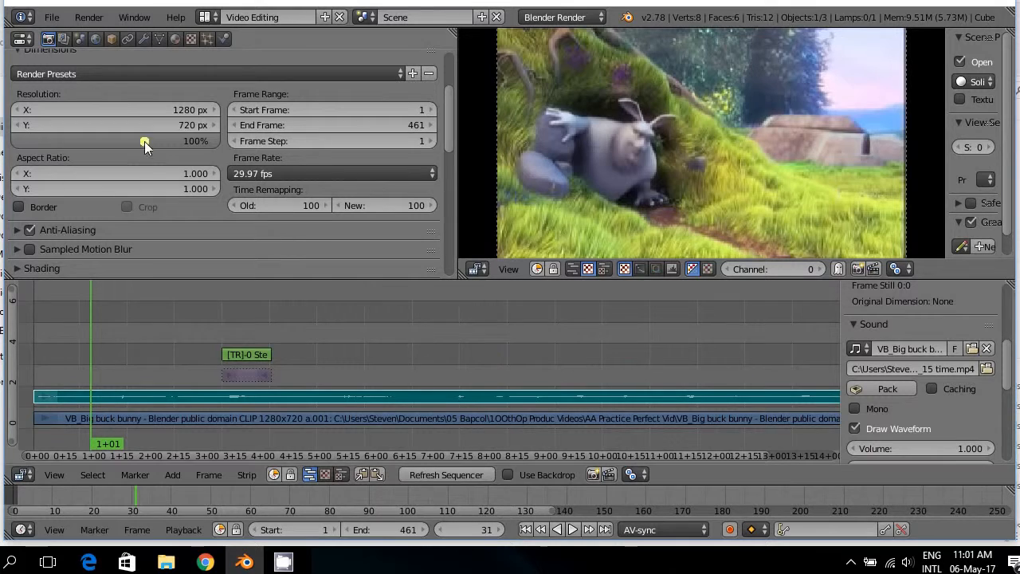
click(53, 20)
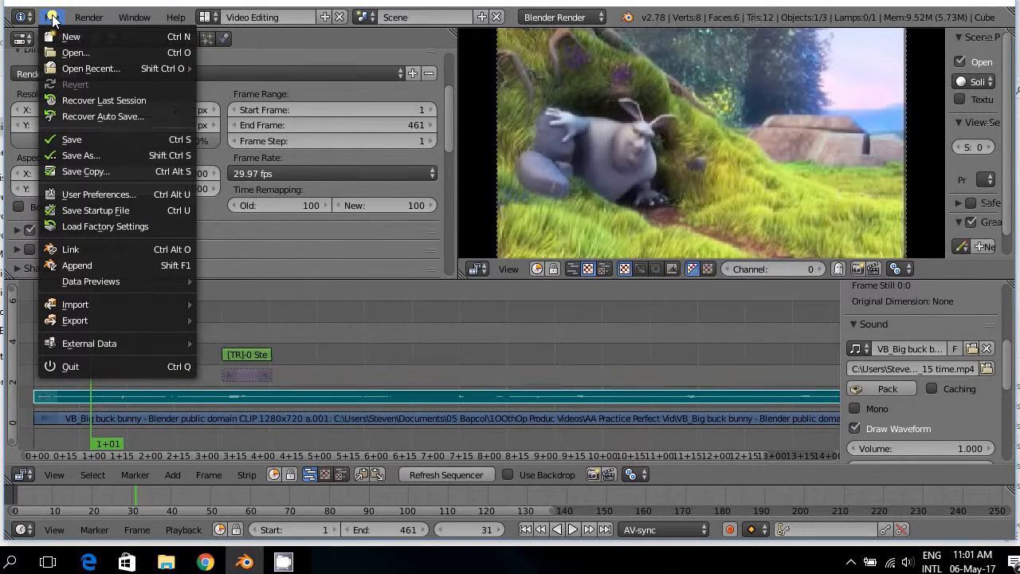
click(66, 172)
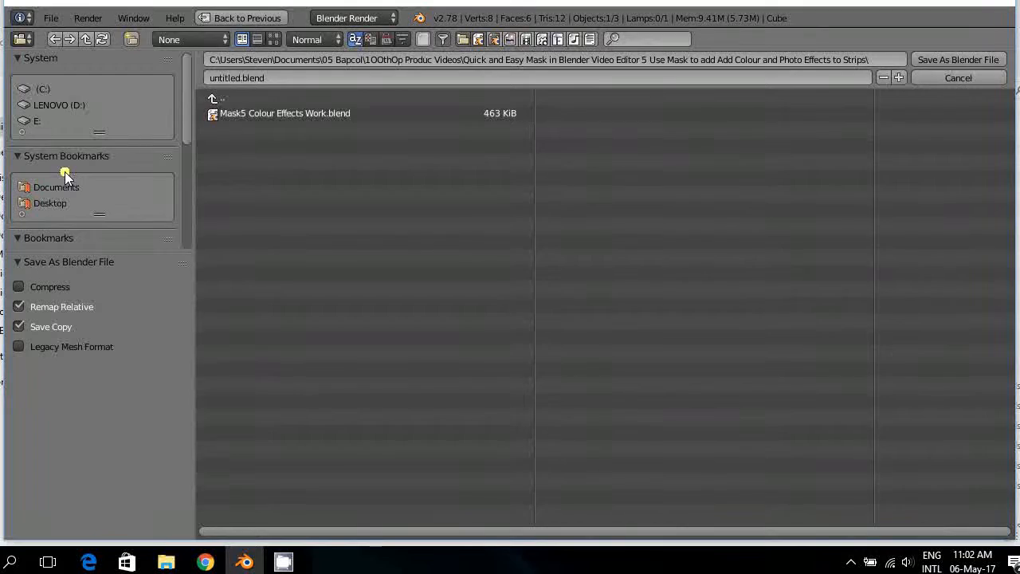
click(238, 76)
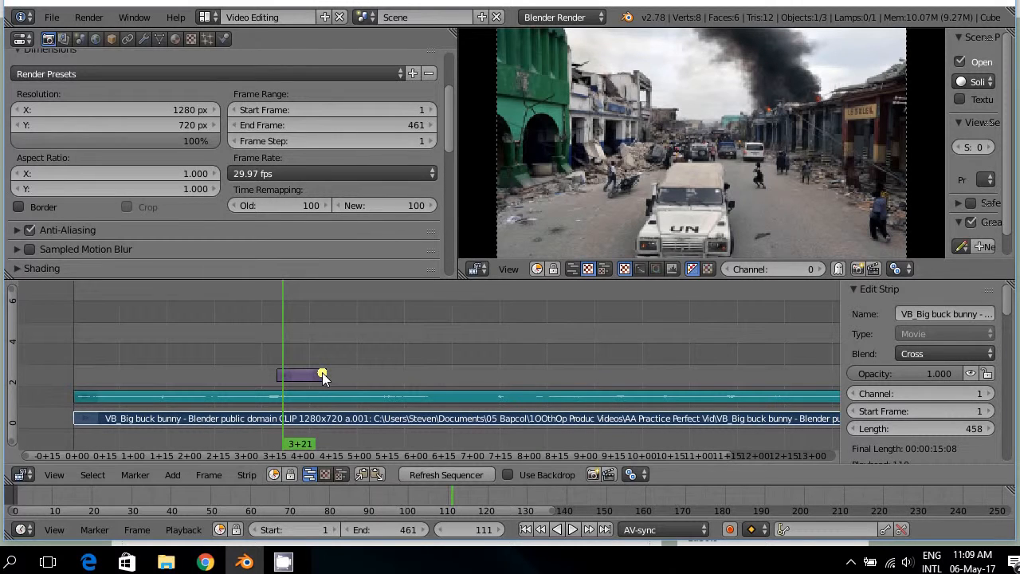
Move the P_Hiati Earth quake.jpg image strip to channel 4, starting at frame 152
right_click(298, 373)
right_click(298, 373)
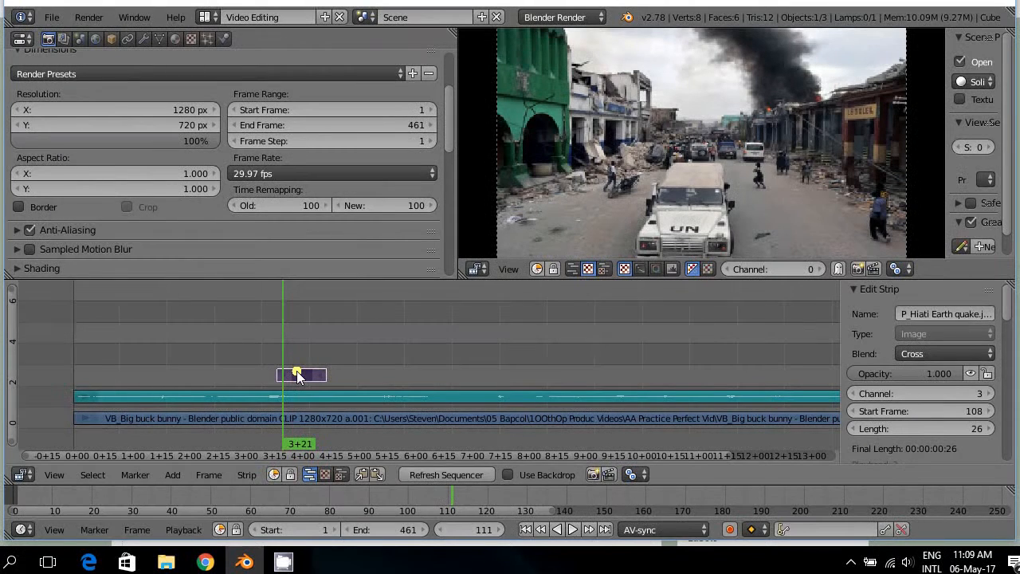
key(g)
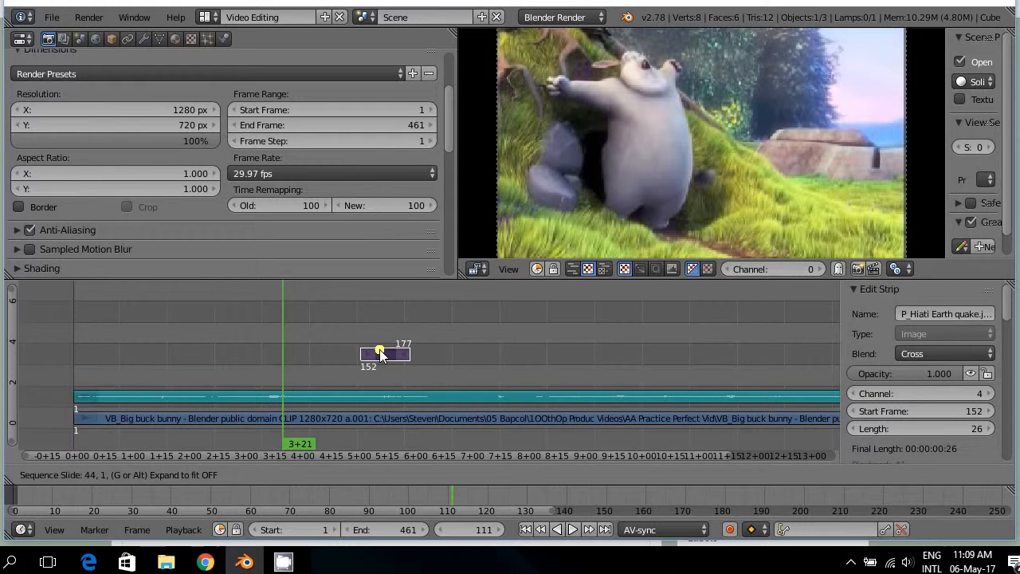
click(382, 355)
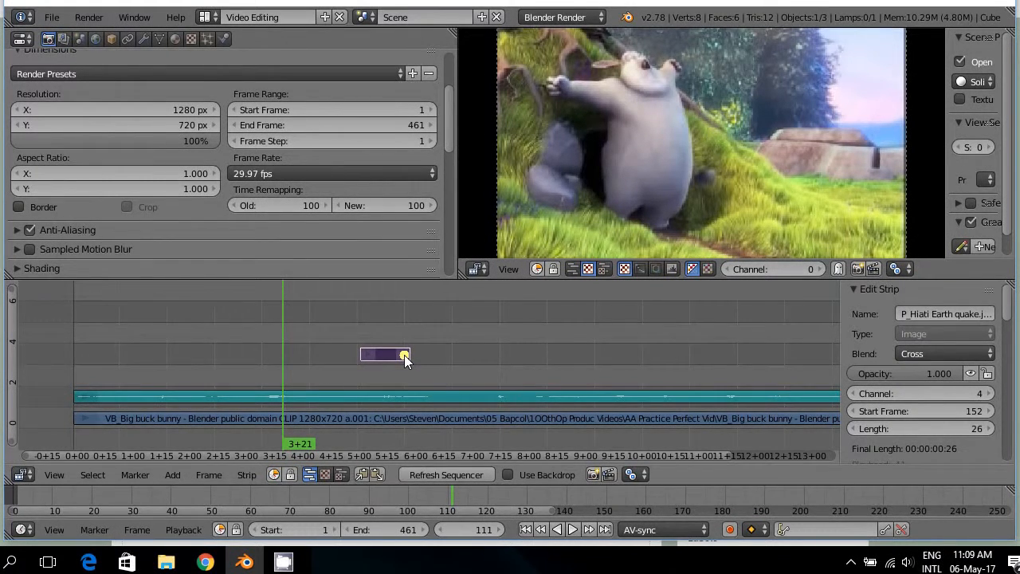
Lengthen the P_Hiati Earth quake.jpg strip by moving its end handle to frame 310 and its start handle to frame 119
right_click(405, 354)
key(g)
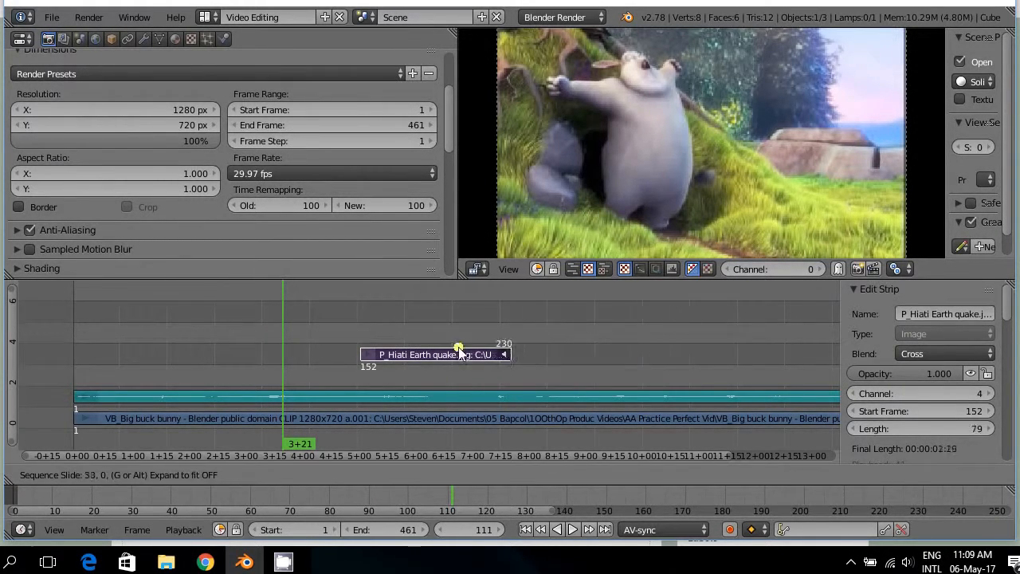
click(658, 354)
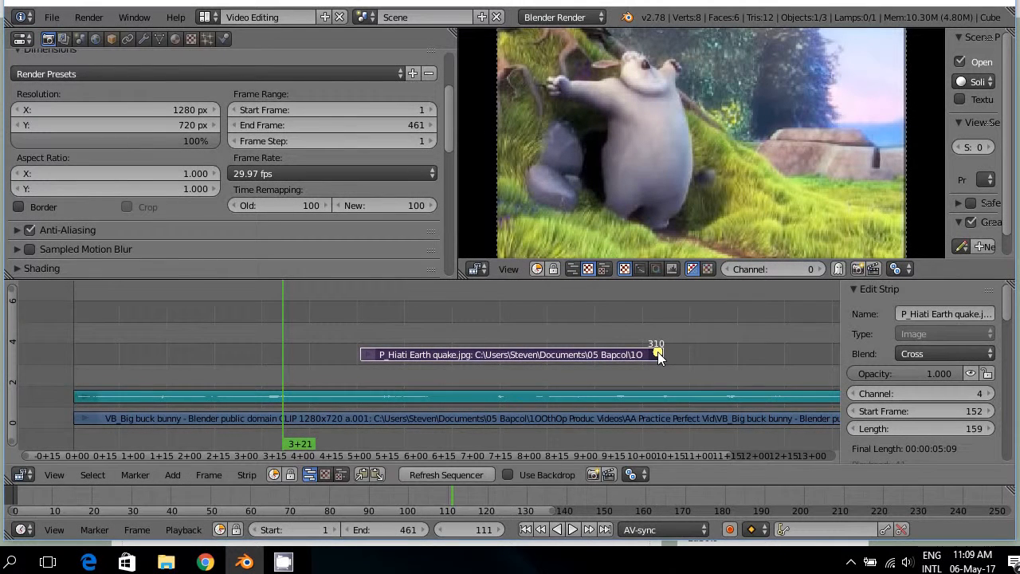
right_click(368, 354)
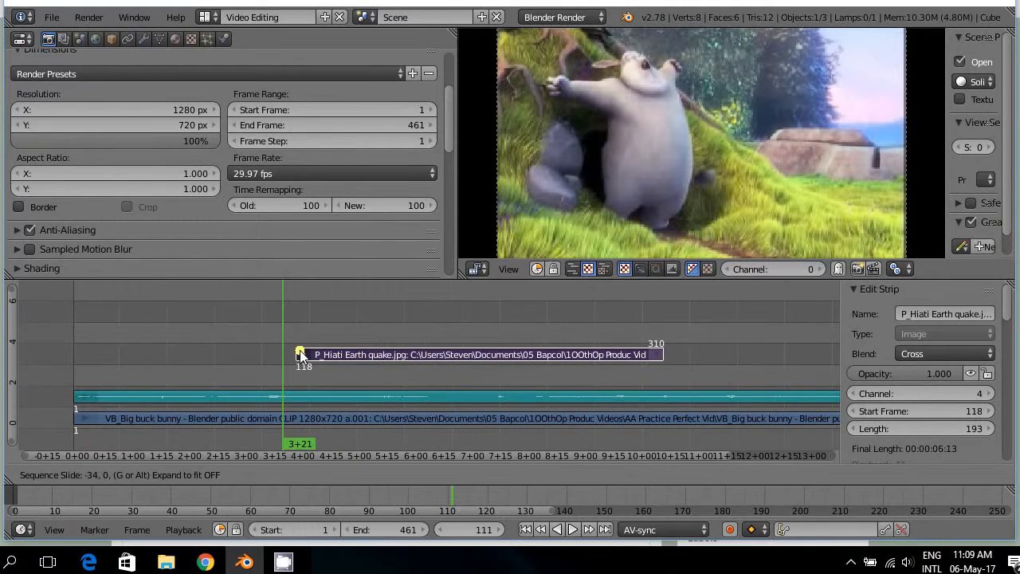
click(305, 355)
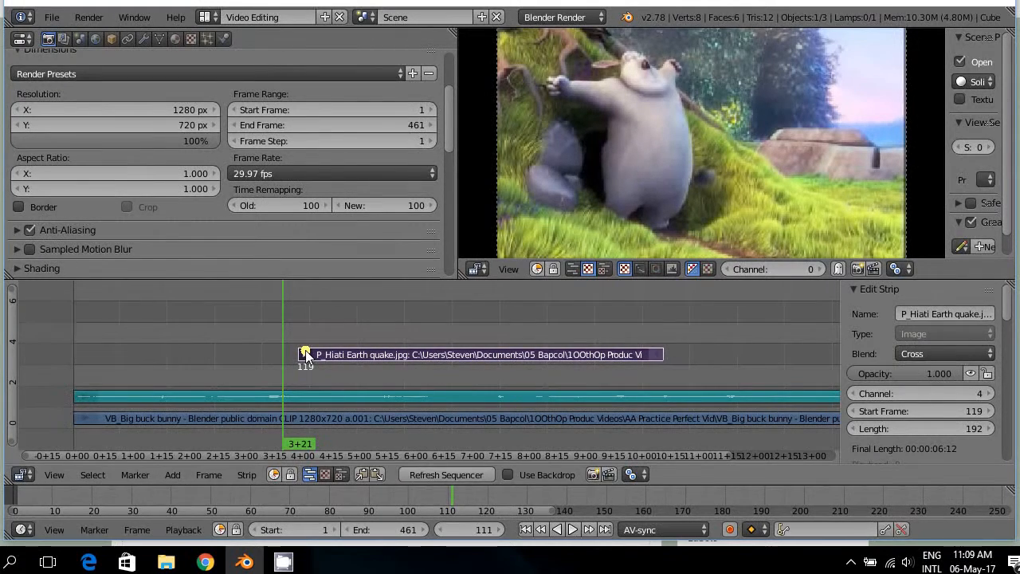
Slide the whole P_Hiati Earth quake.jpg strip earlier on channel 4 so it starts at frame 72
click(93, 475)
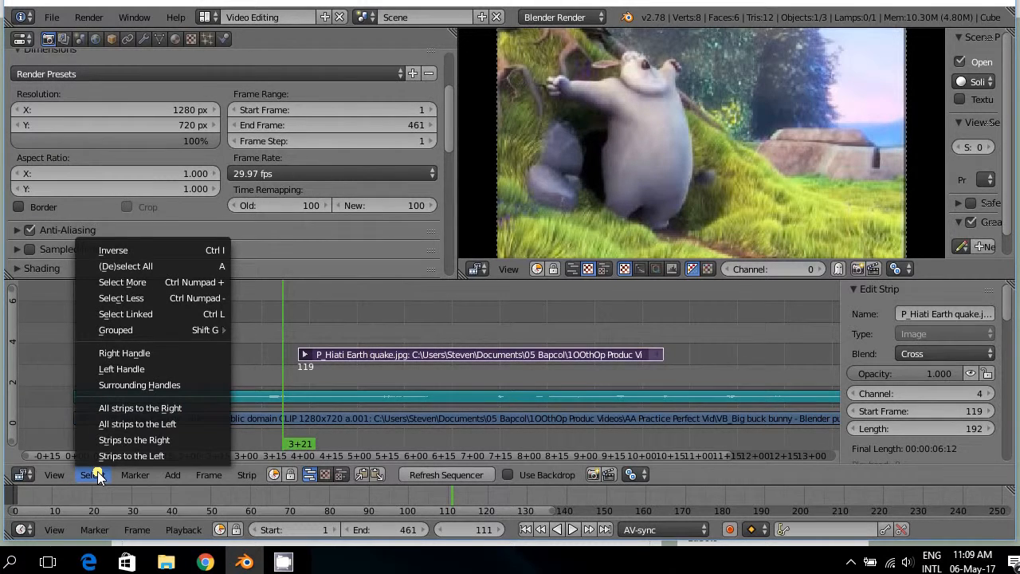
click(134, 404)
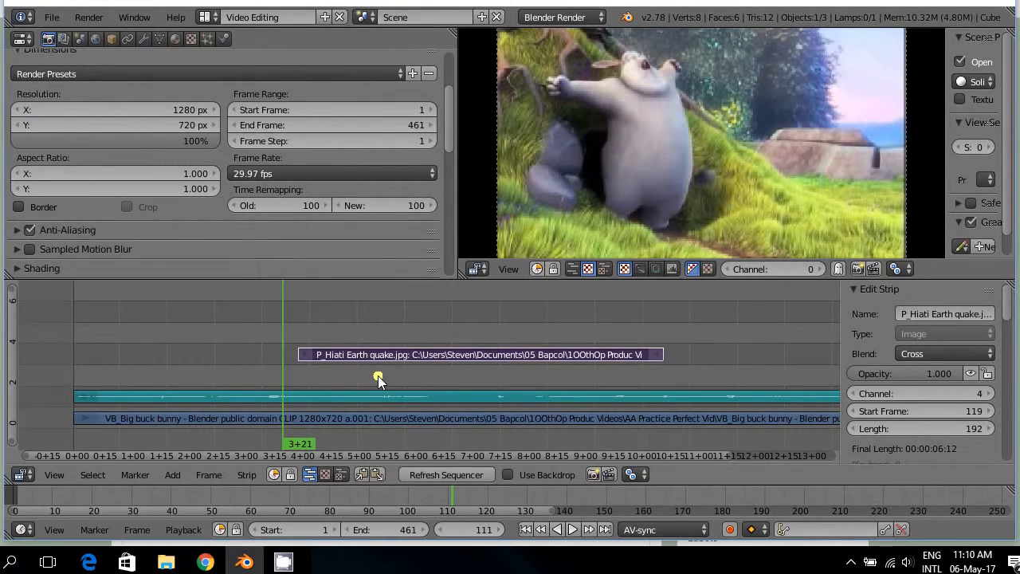
key(g)
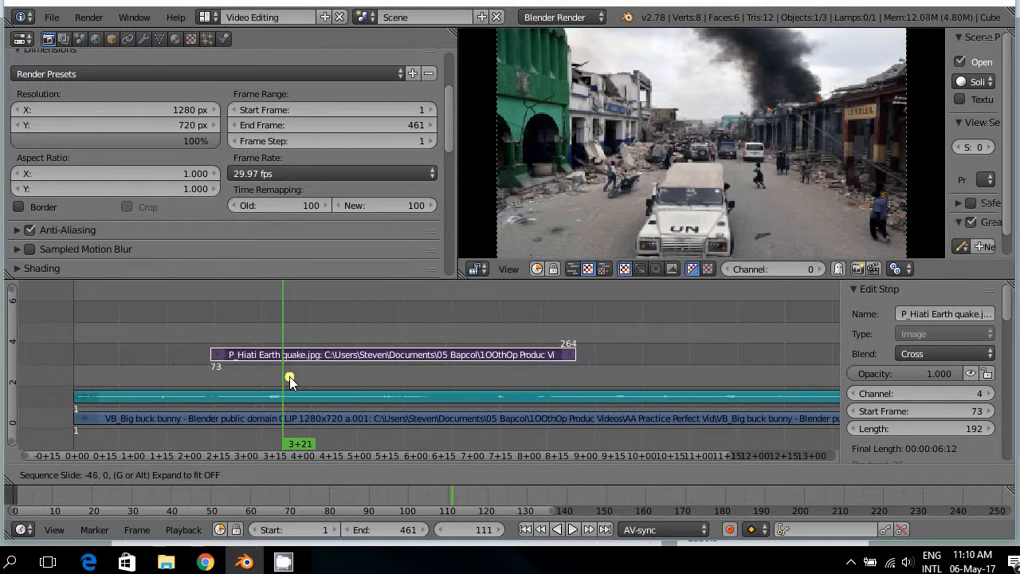
click(289, 376)
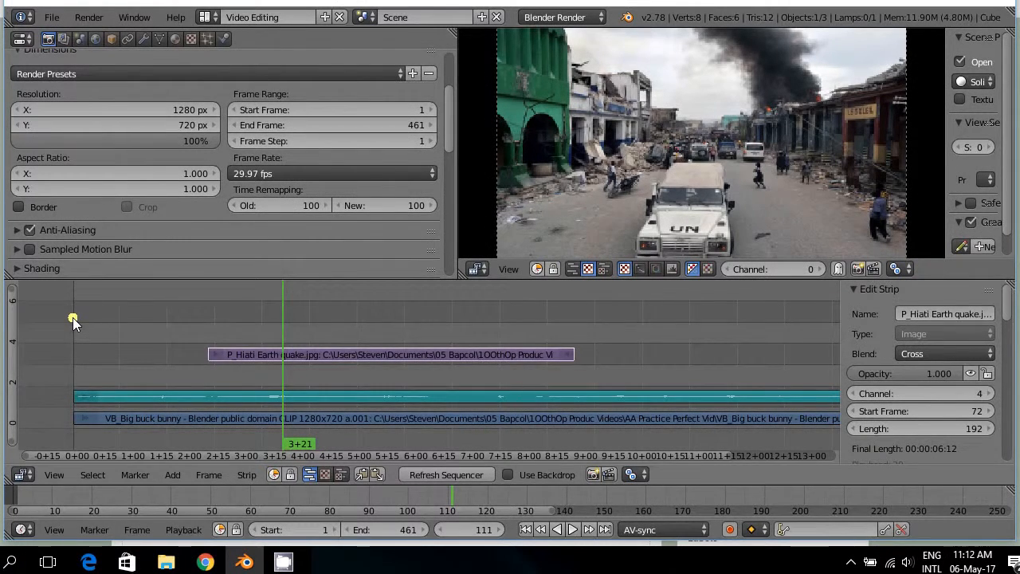
Shorten the P_Hiati Earth quake.jpg strip by moving its start handle to frame 104
click(90, 476)
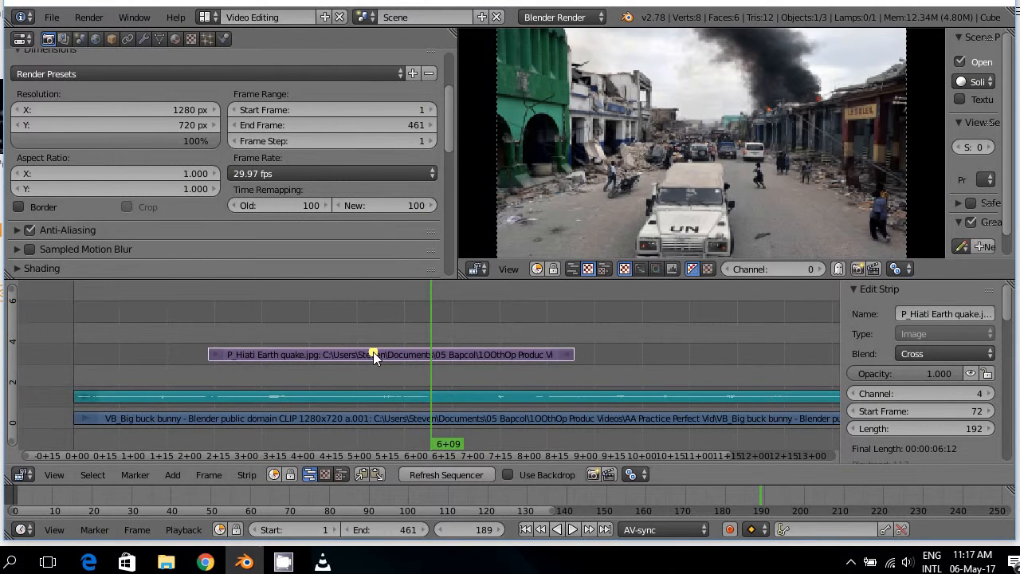
click(215, 354)
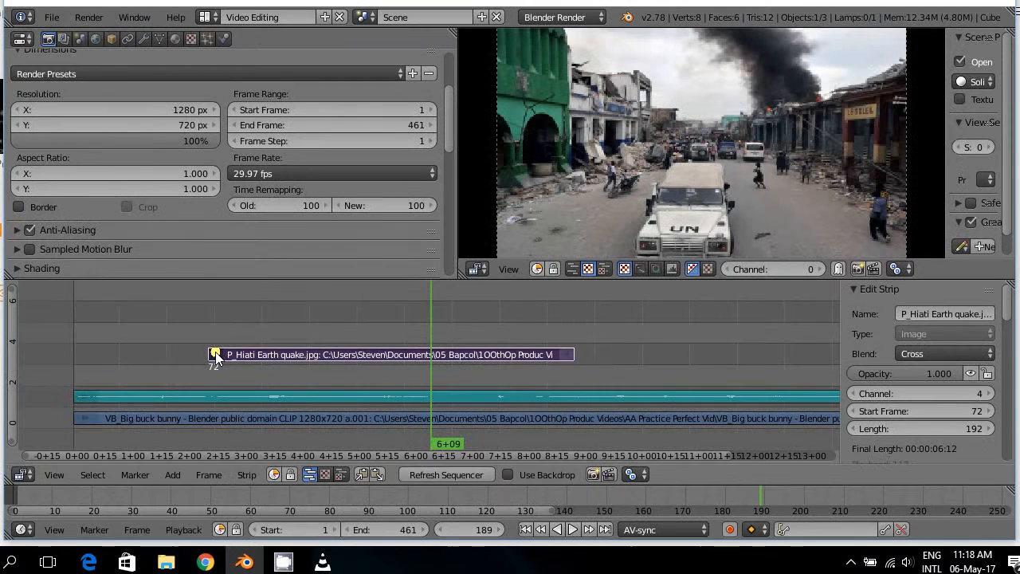
drag(216, 355, 276, 357)
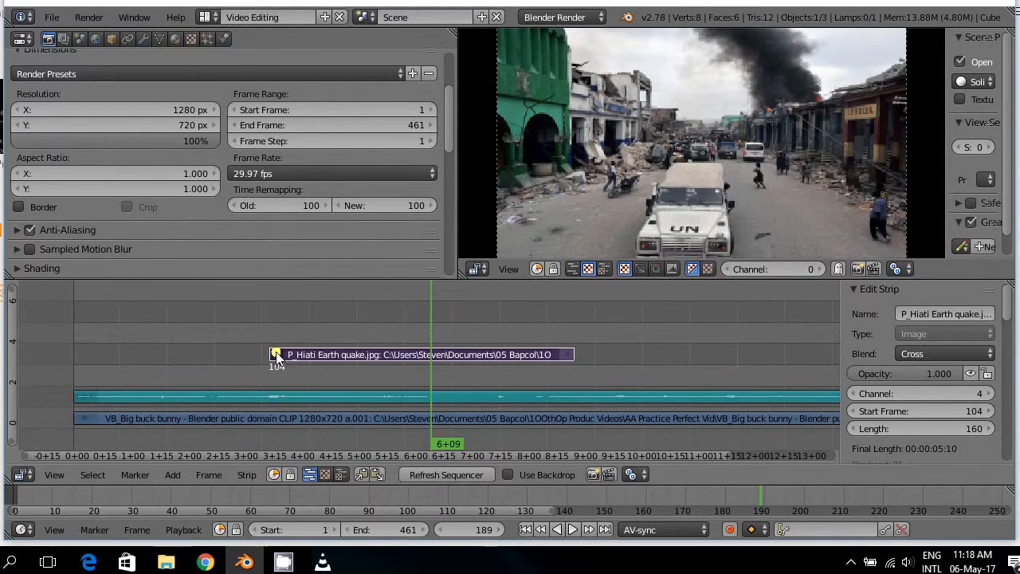
Move the shortened P_Hiati Earth quake.jpg strip along channel 4 to start at frame 98
right_click(476, 356)
key(g)
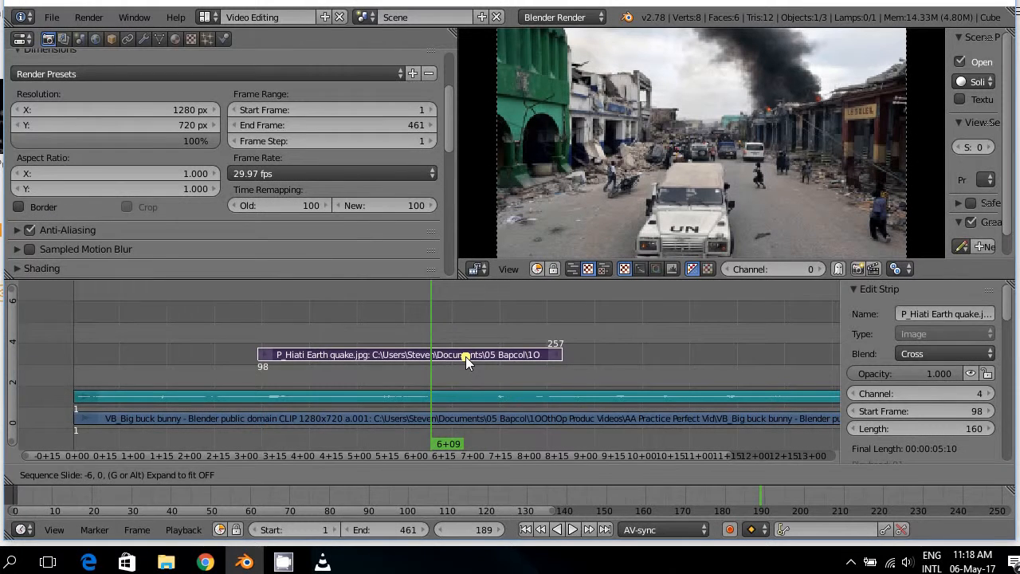
click(466, 357)
Move the Big buck bunny movie strip up to channel 6, starting at frame -2
right_click(456, 414)
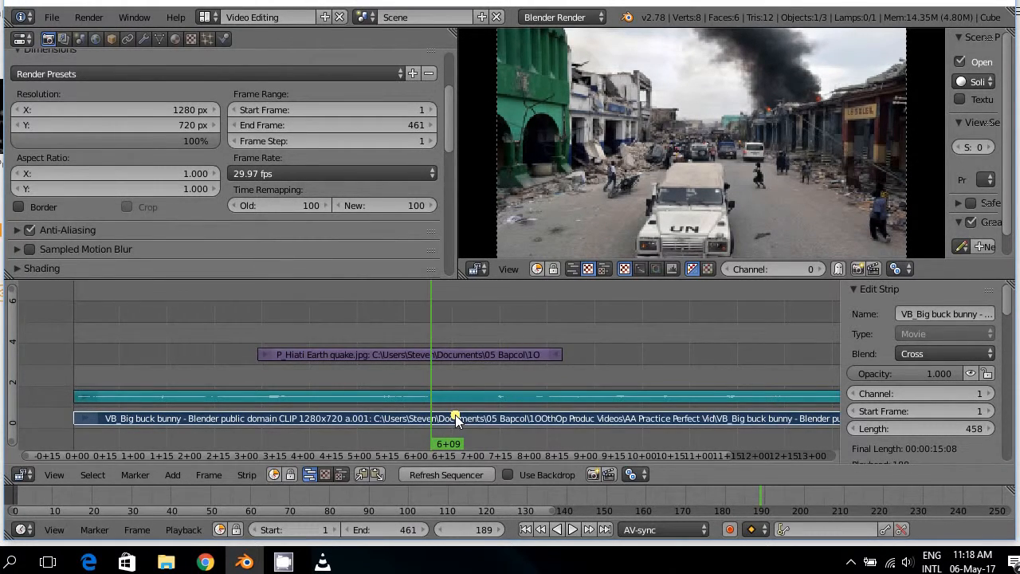
key(g)
click(449, 304)
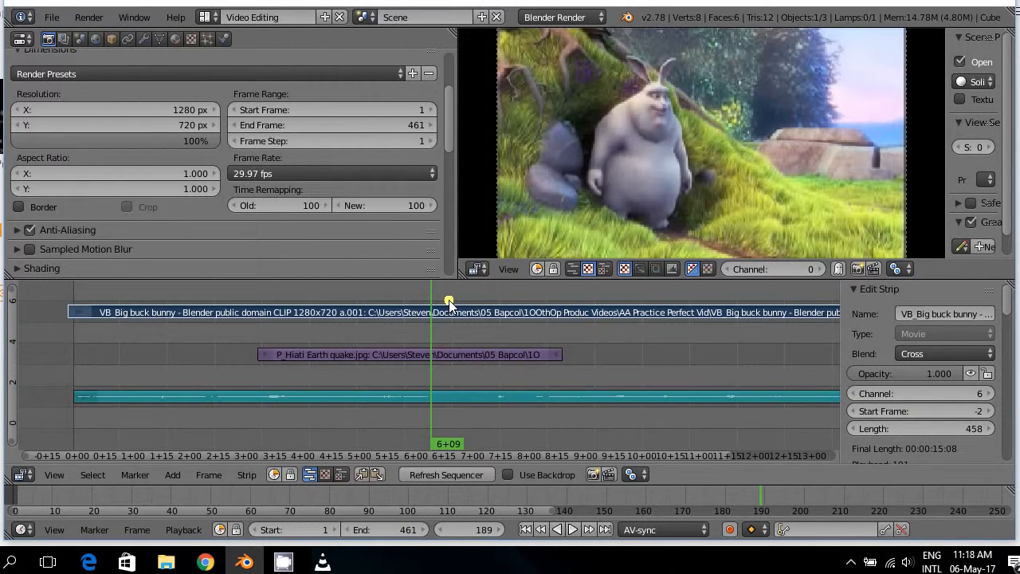
Examine the strip editing operations available for the movie strip, including Slip Strip Contents
click(248, 475)
click(247, 475)
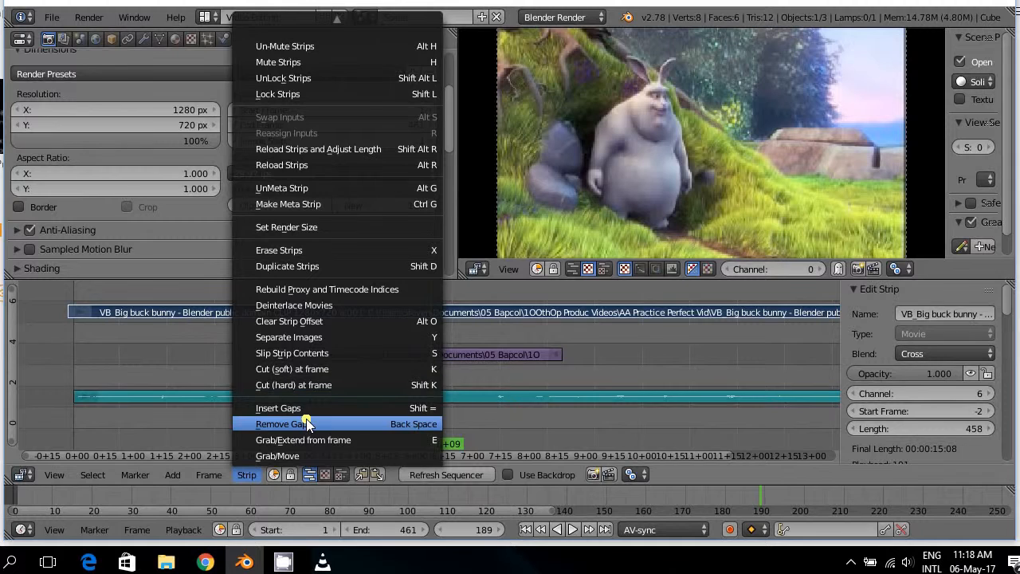
click(306, 352)
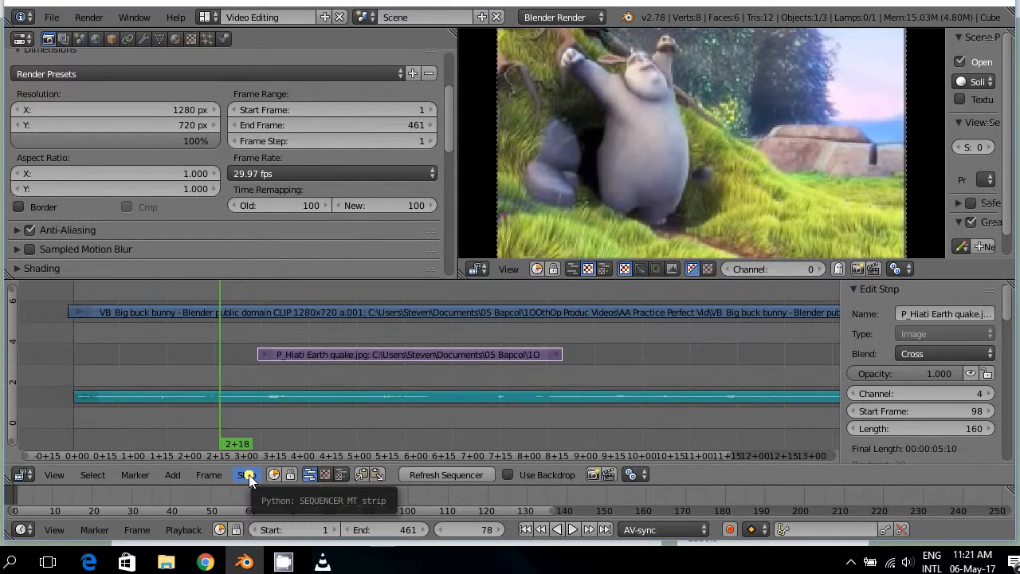
Examine the strip types that can be added and the input and trim settings of the P_Hiati Earth quake.jpg strip
click(170, 474)
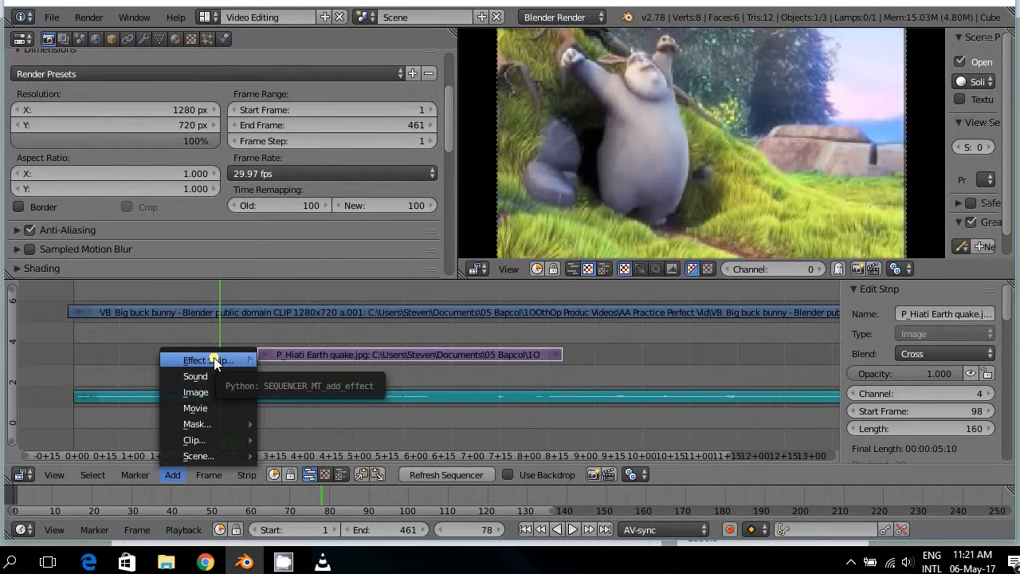
mouse_move(215, 358)
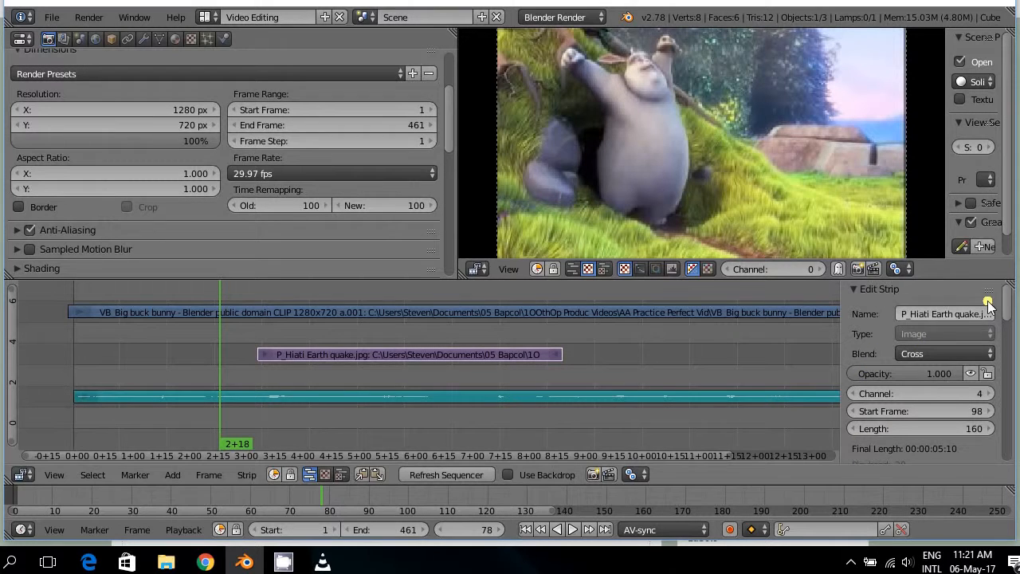
drag(1009, 305, 1010, 365)
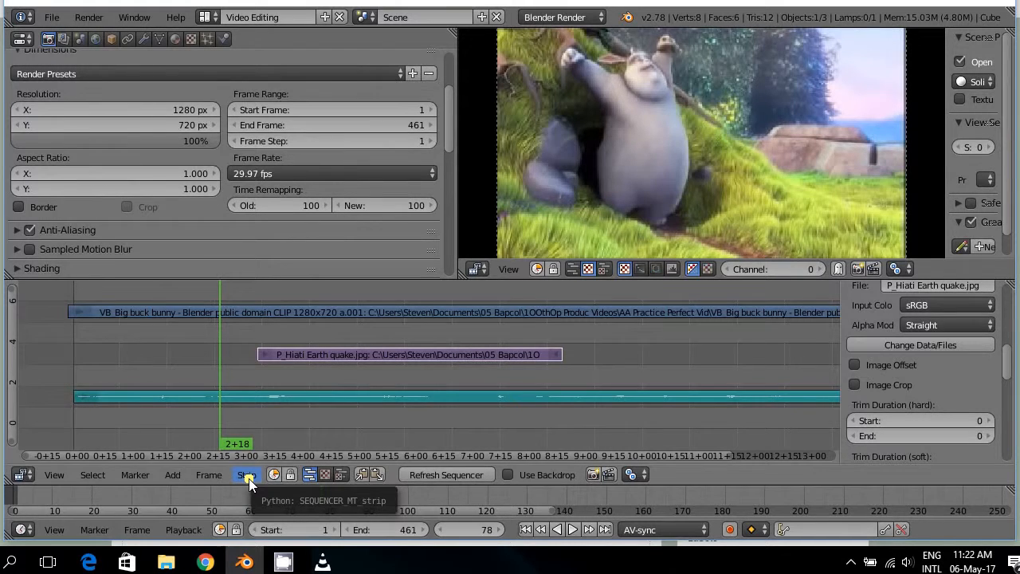
click(177, 479)
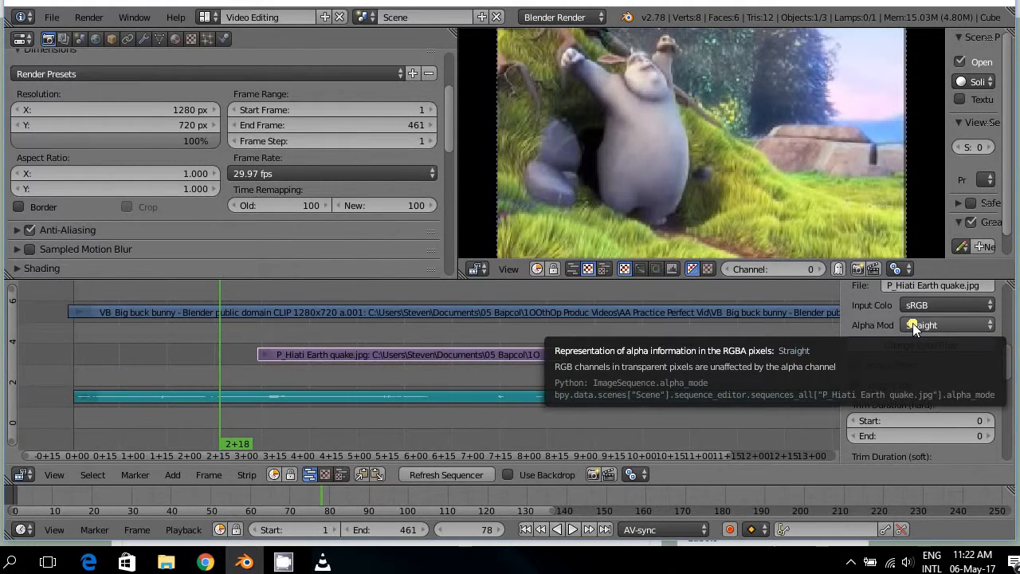
scroll(1010, 379, up, 5)
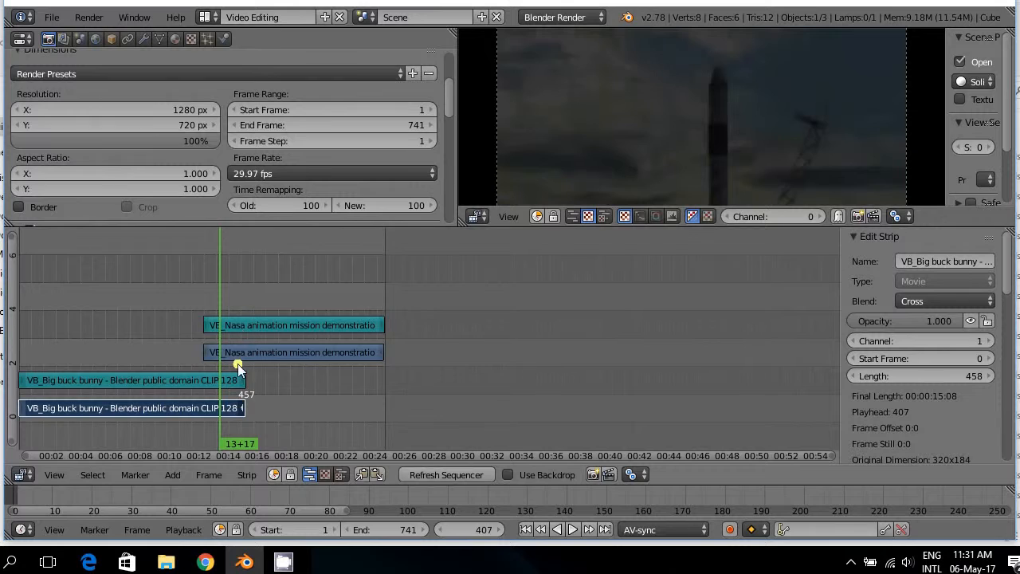
Set the playhead to frame 469 and add a Transform effect strip to the Nasa animation movie strip on channel 3
click(204, 303)
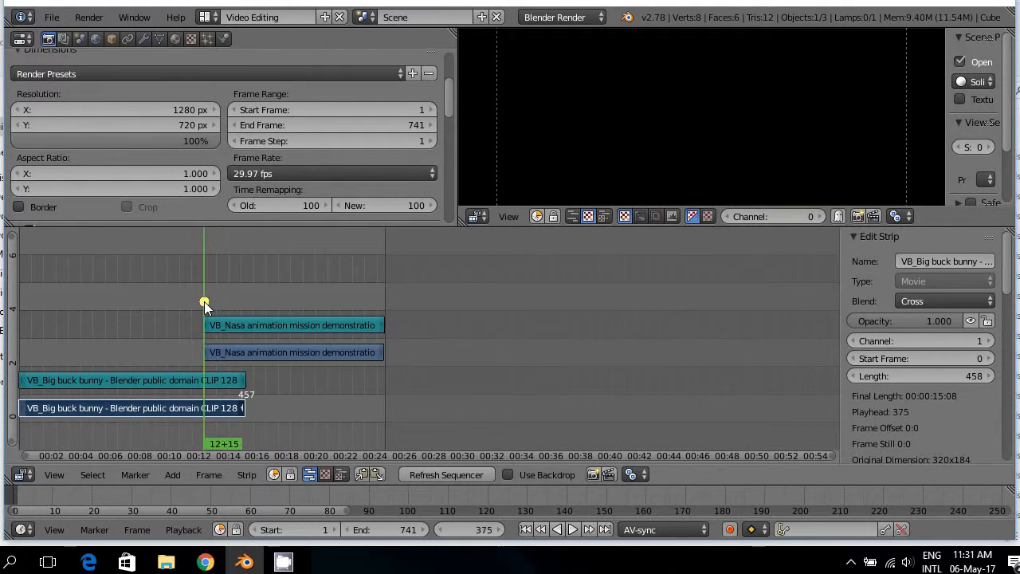
click(250, 310)
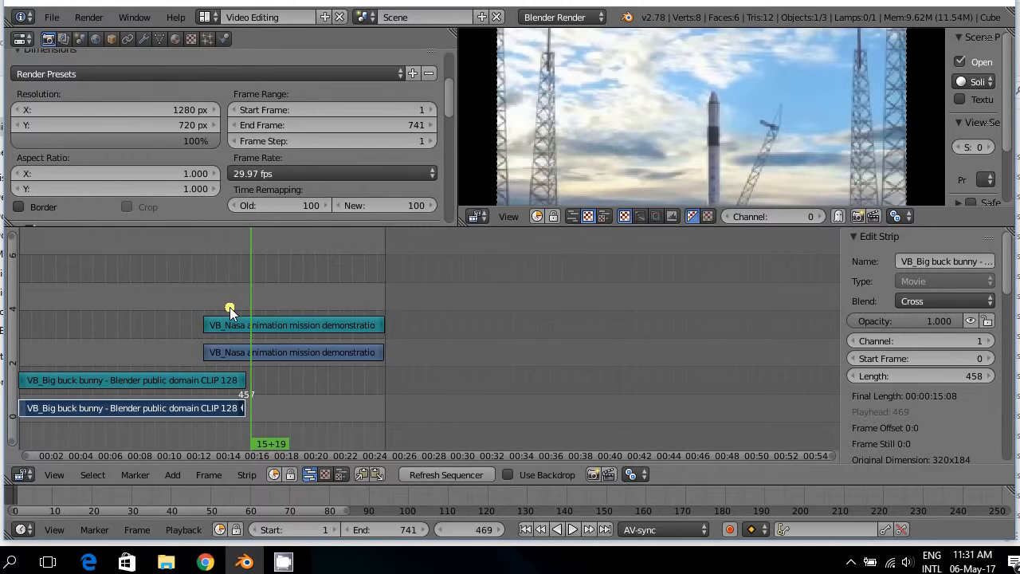
right_click(267, 350)
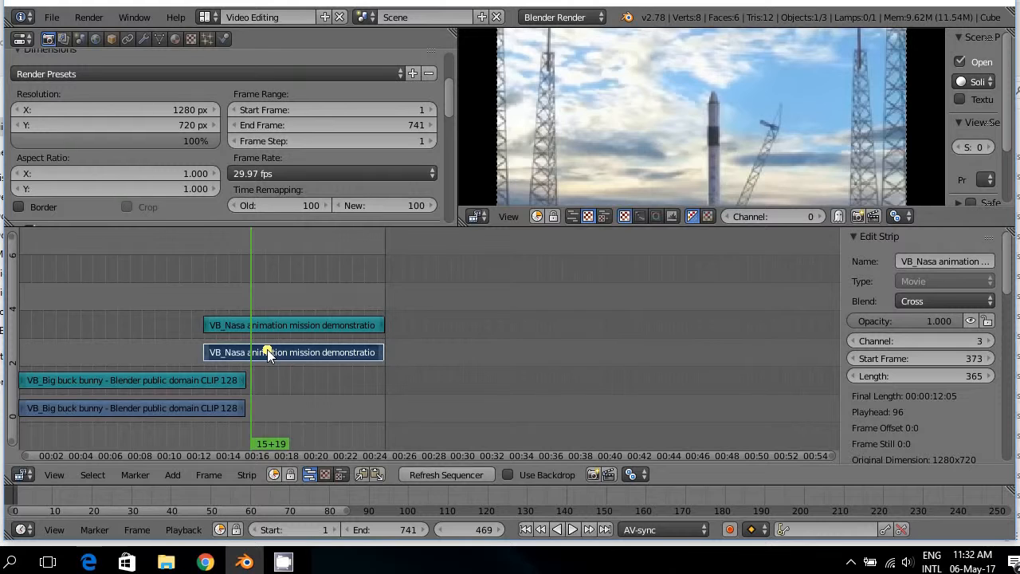
key(t)
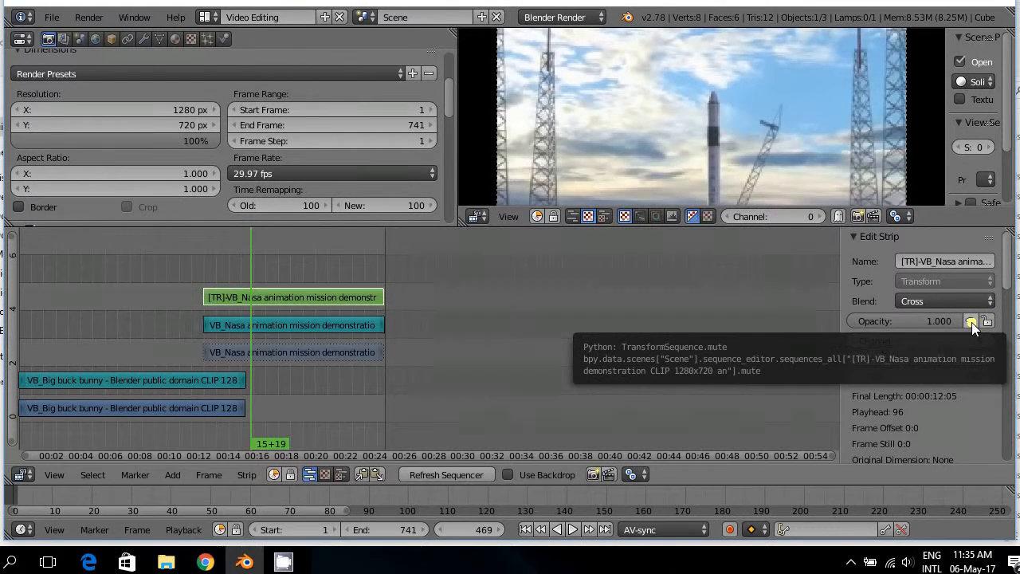
Mute and unmute the Nasa Transform strip twice to compare the preview
click(972, 322)
click(972, 322)
click(971, 322)
click(972, 322)
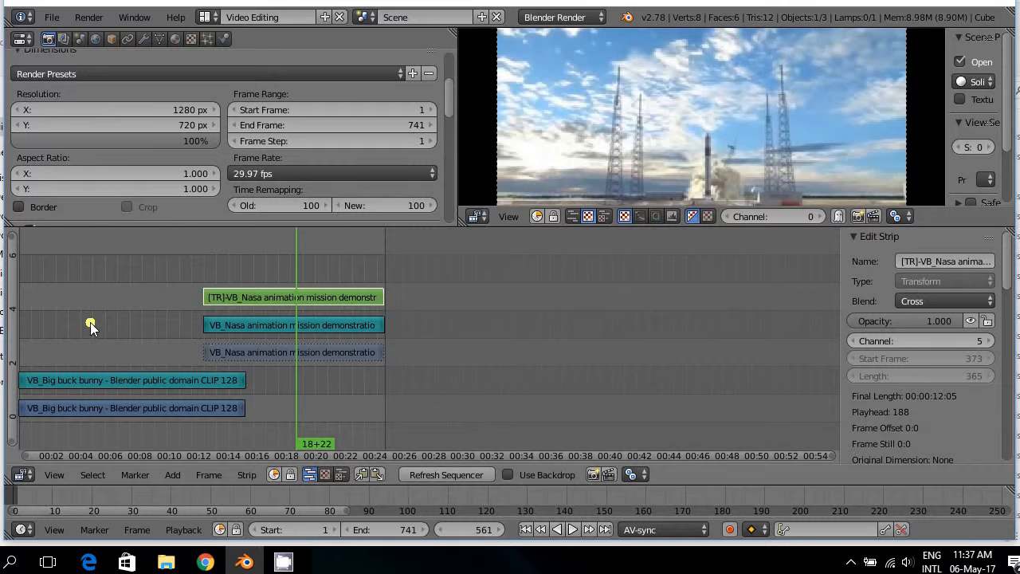
Set the playhead to frame 199 and move the Big buck bunny movie strip up to channel 6, starting at frame -21
right_click(117, 378)
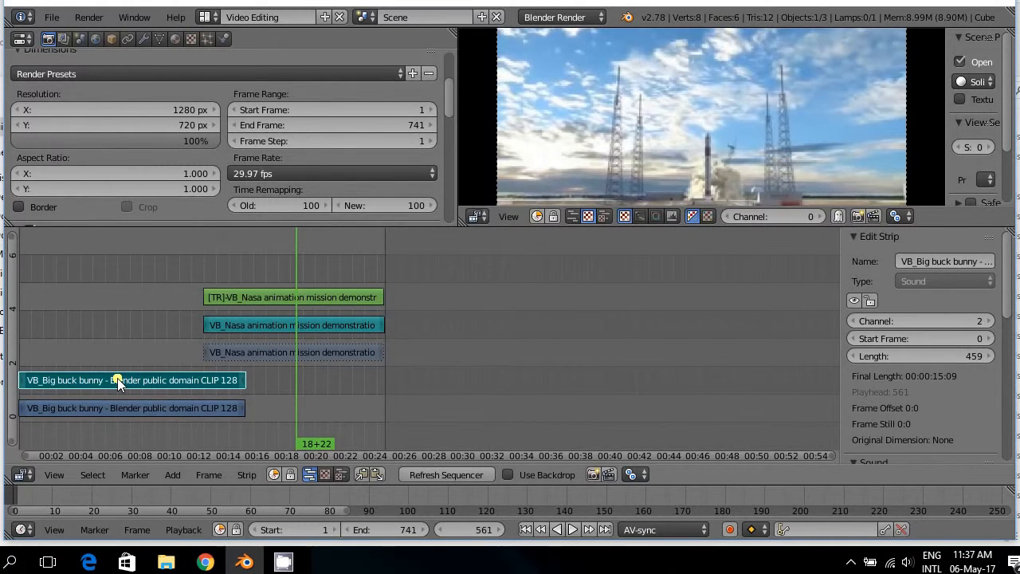
click(118, 378)
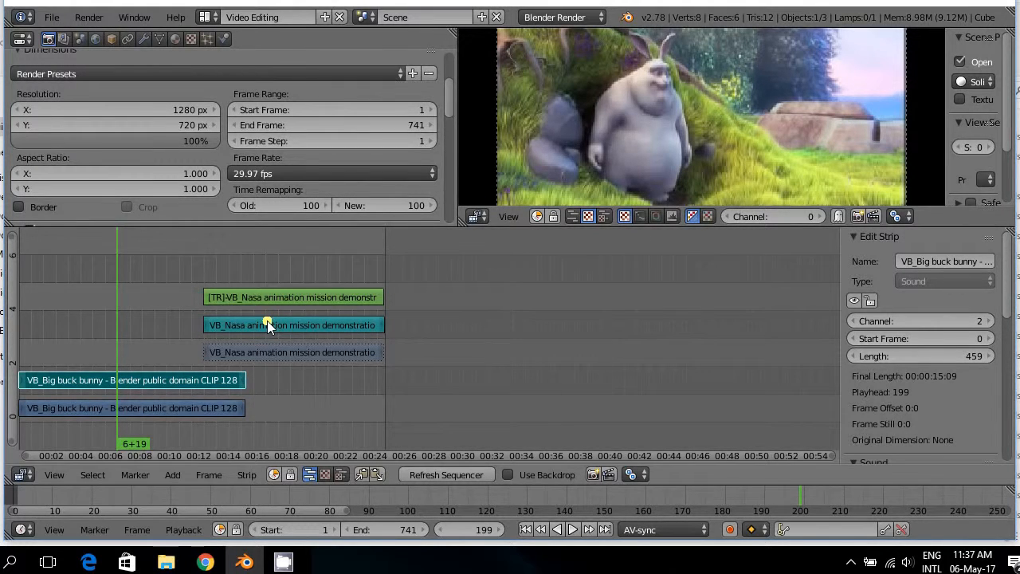
right_click(179, 407)
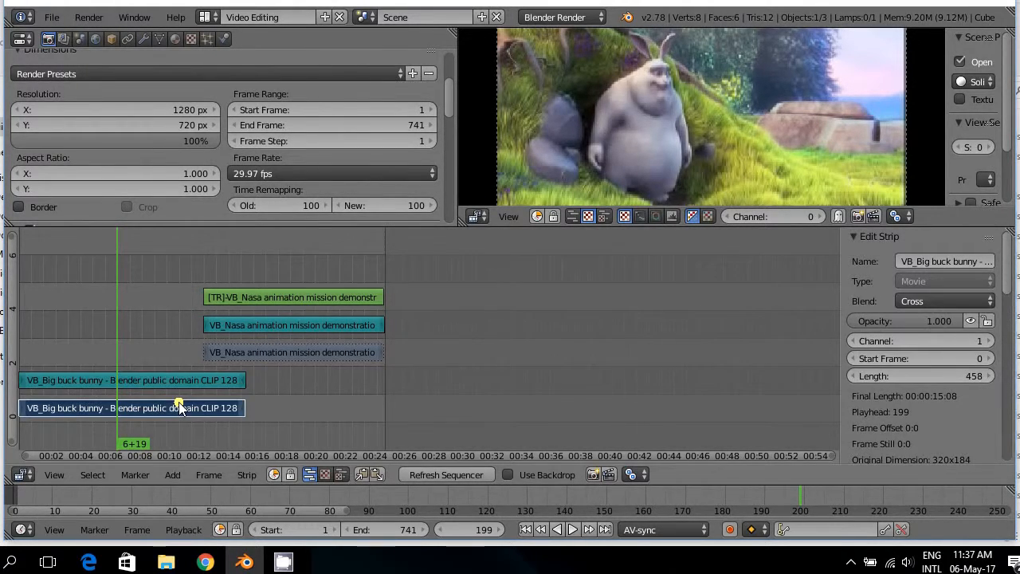
key(g)
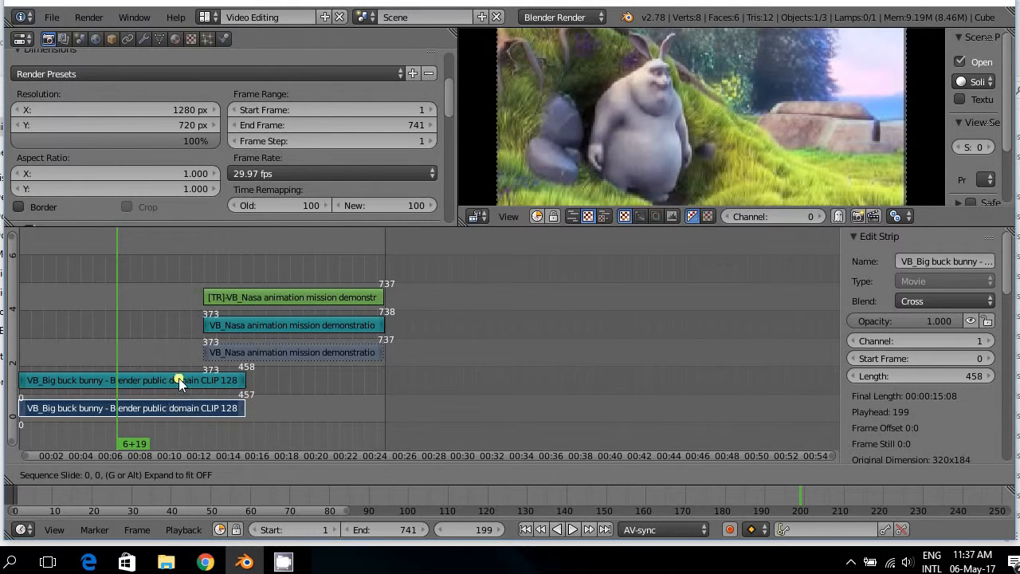
click(169, 269)
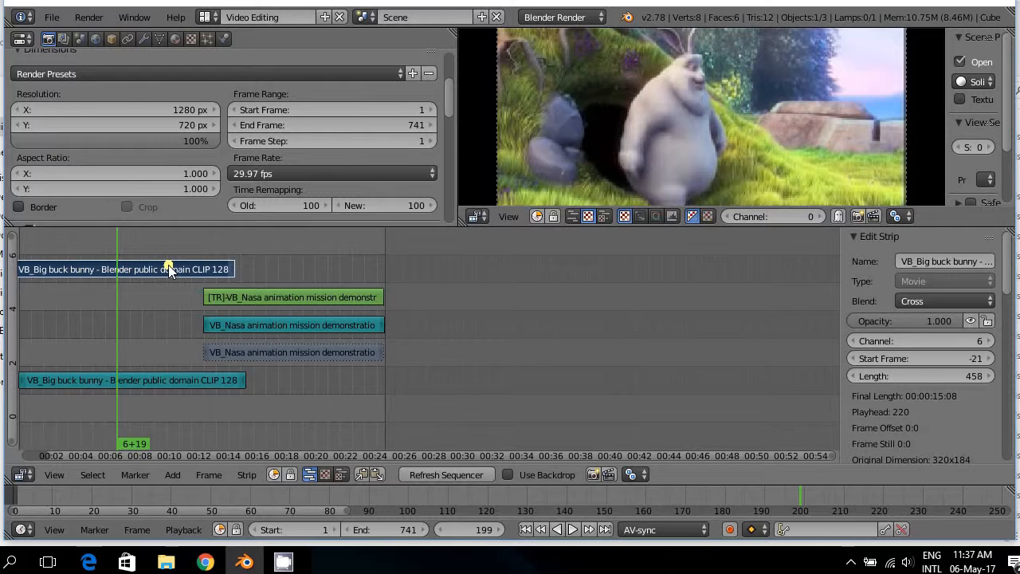
Slide the Big buck bunny movie strip along channel 6 to start at frame 169, and move it back down to channel 1
key(g)
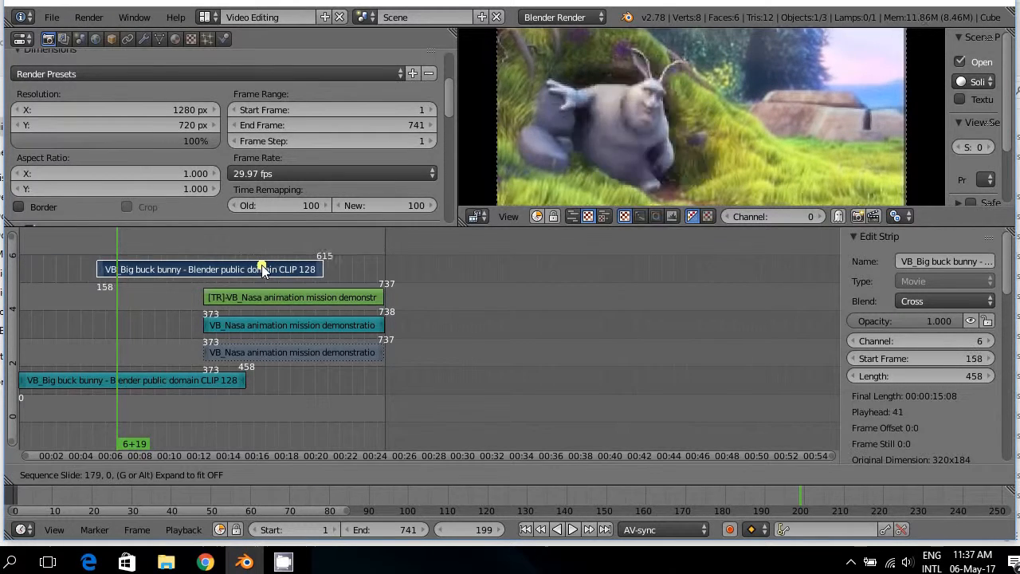
click(262, 266)
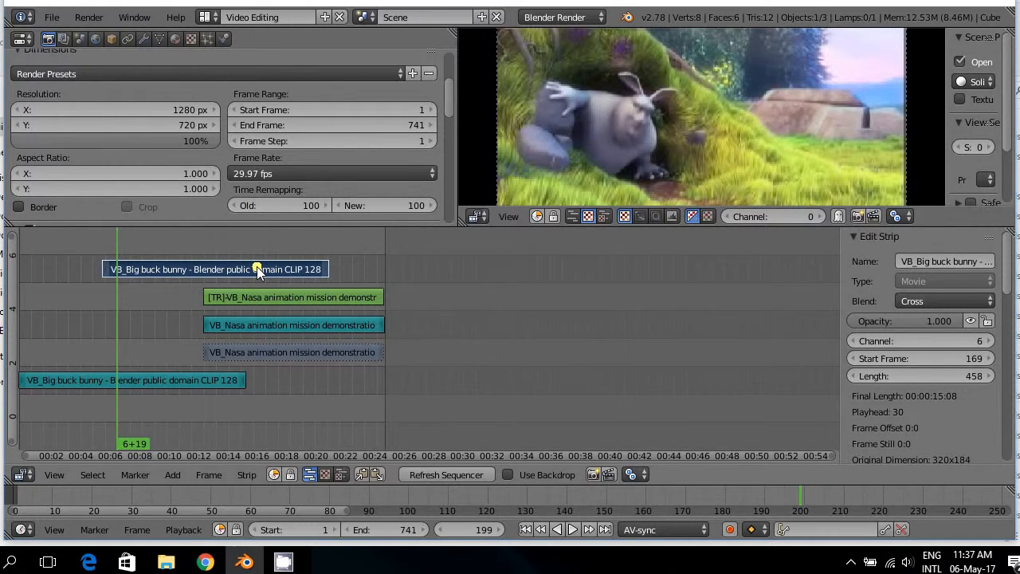
key(g)
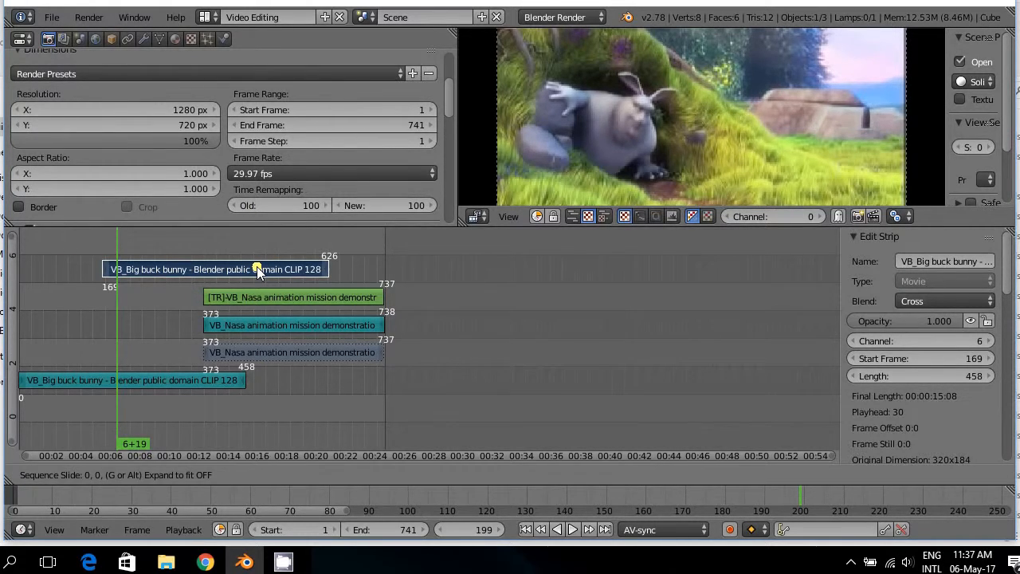
click(241, 406)
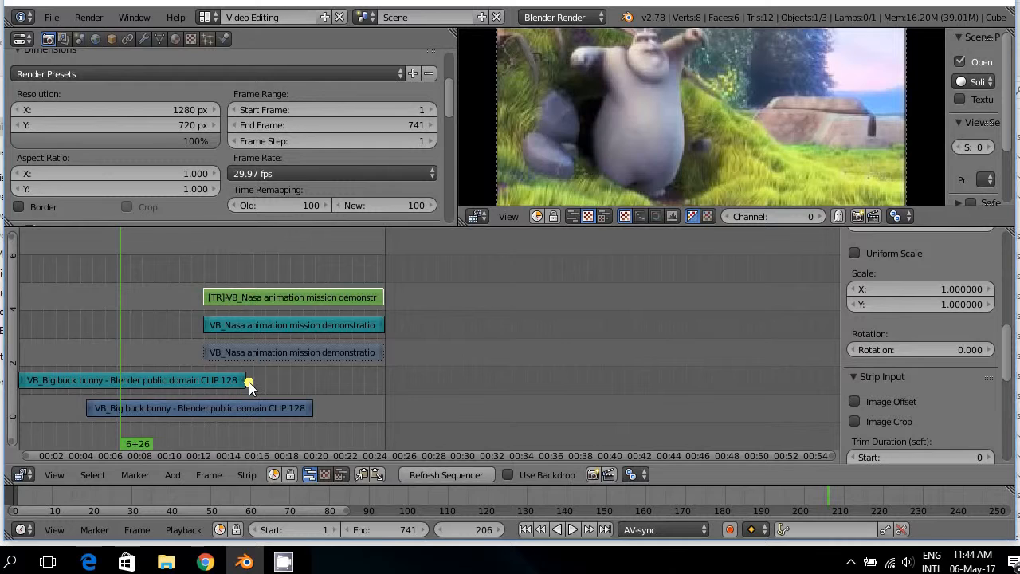
Preview the overlapping Nasa clip around frames 502 and 438 with the sequencer backdrop switched on, and switch the backdrop off again
click(218, 407)
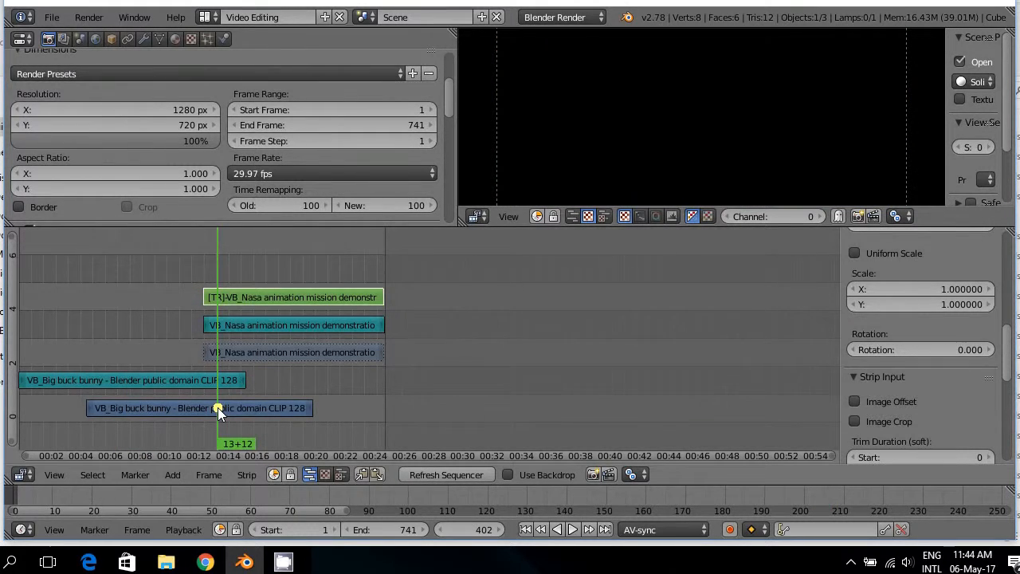
click(269, 360)
click(510, 475)
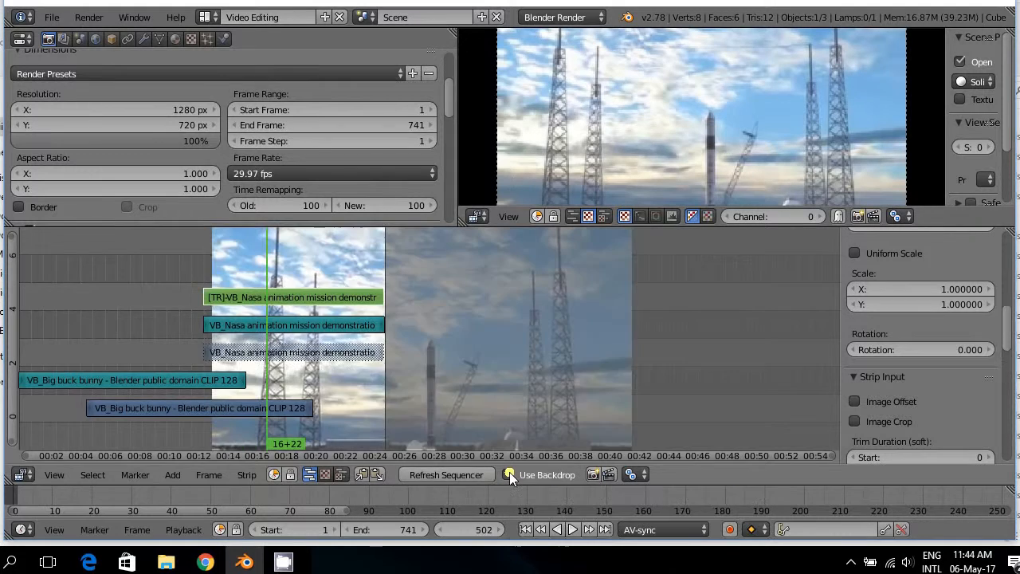
click(510, 474)
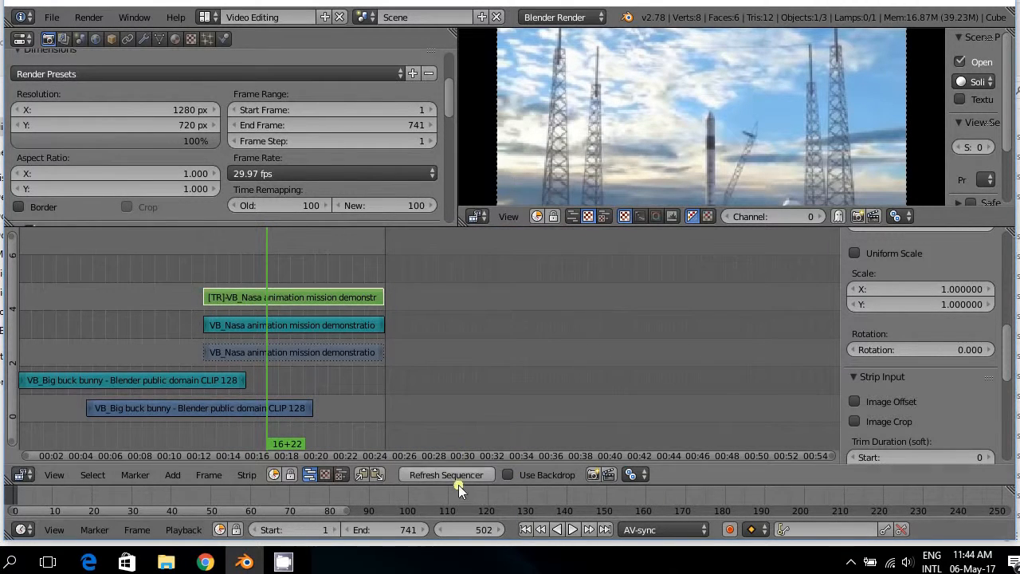
click(508, 475)
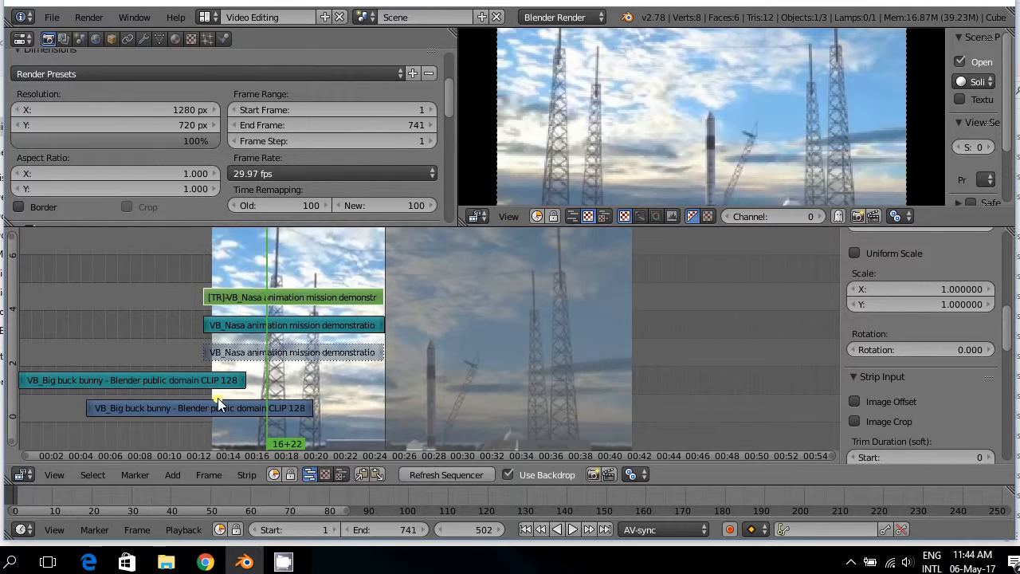
key(alt+a)
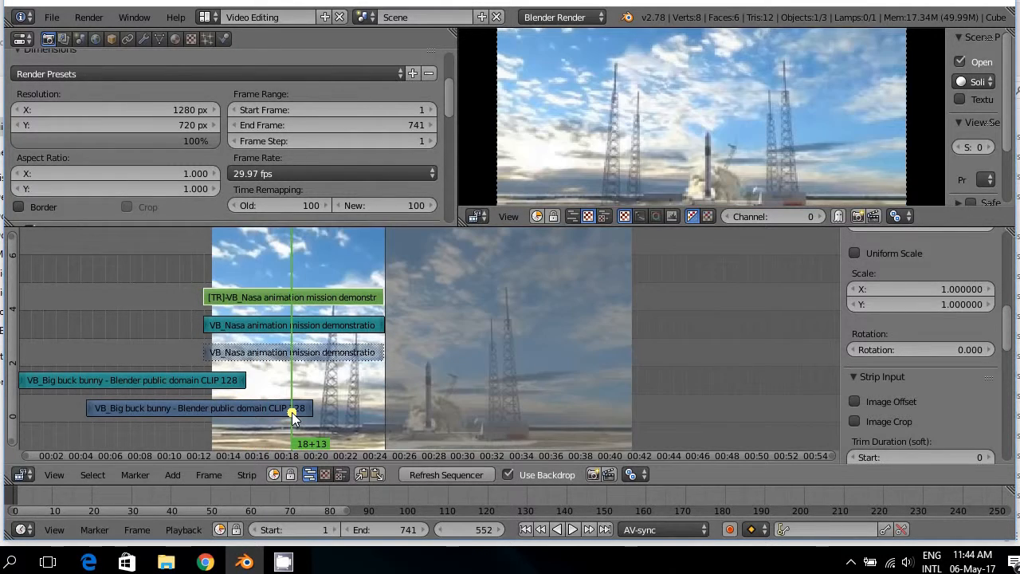
click(235, 410)
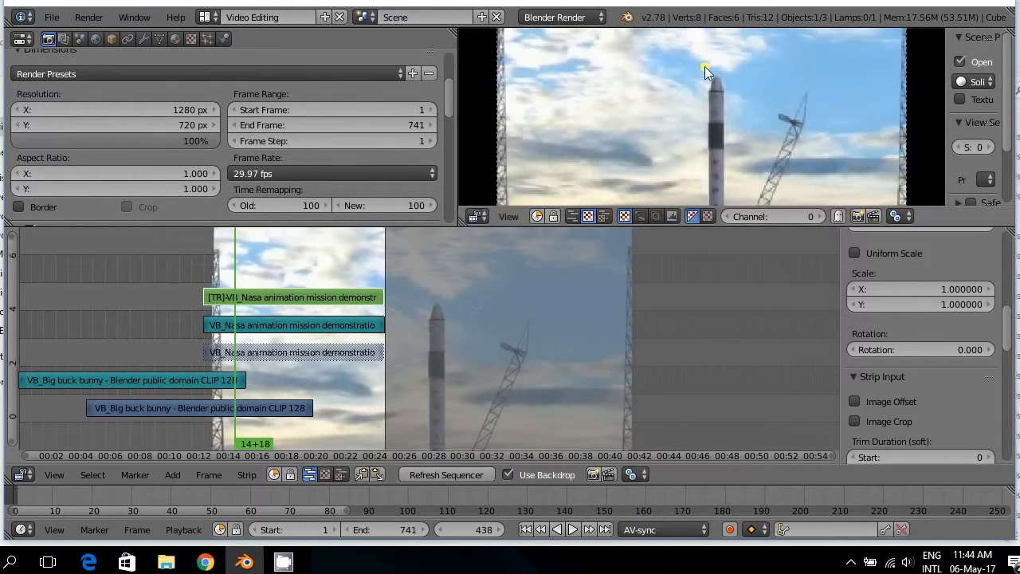
click(508, 474)
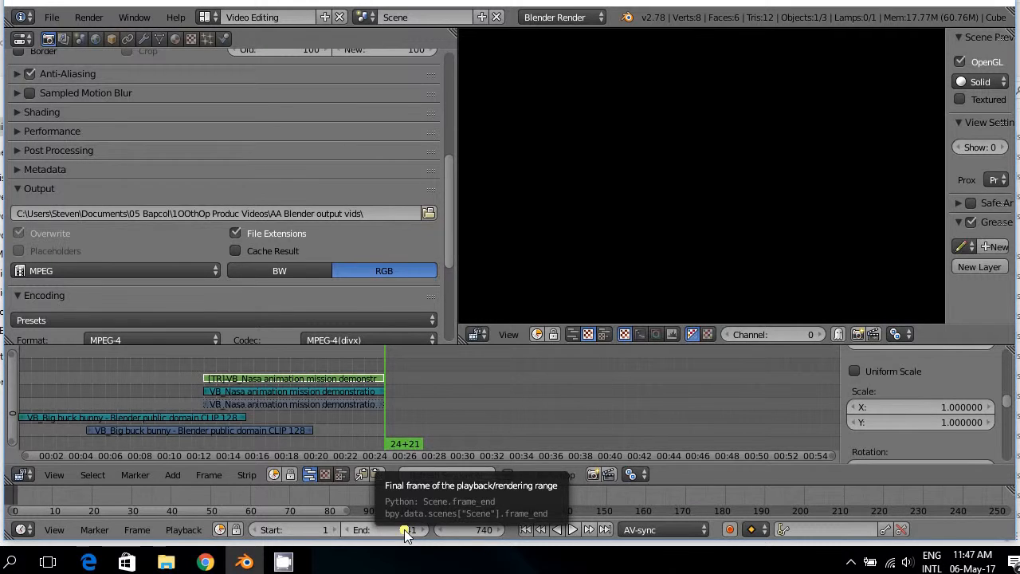
Check the scene's end frame against the end of the Nasa strips by placing the playhead at frames 735 and 740
right_click(364, 531)
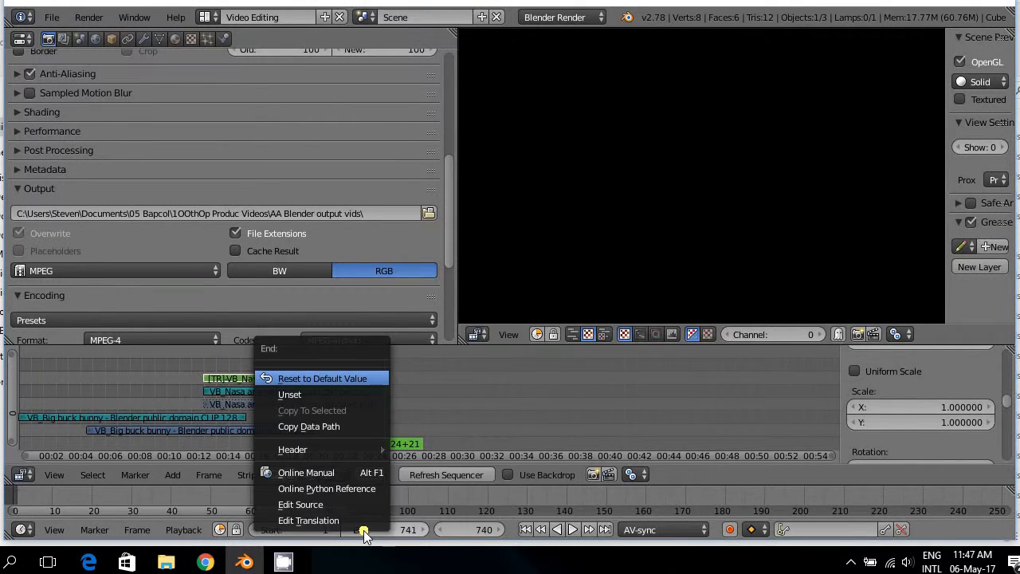
key(Escape)
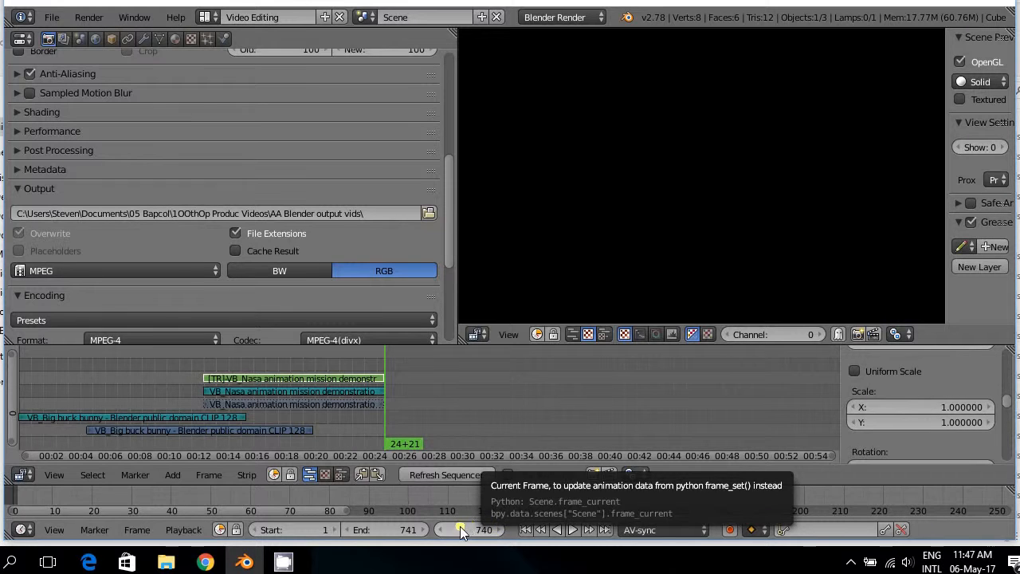
click(382, 393)
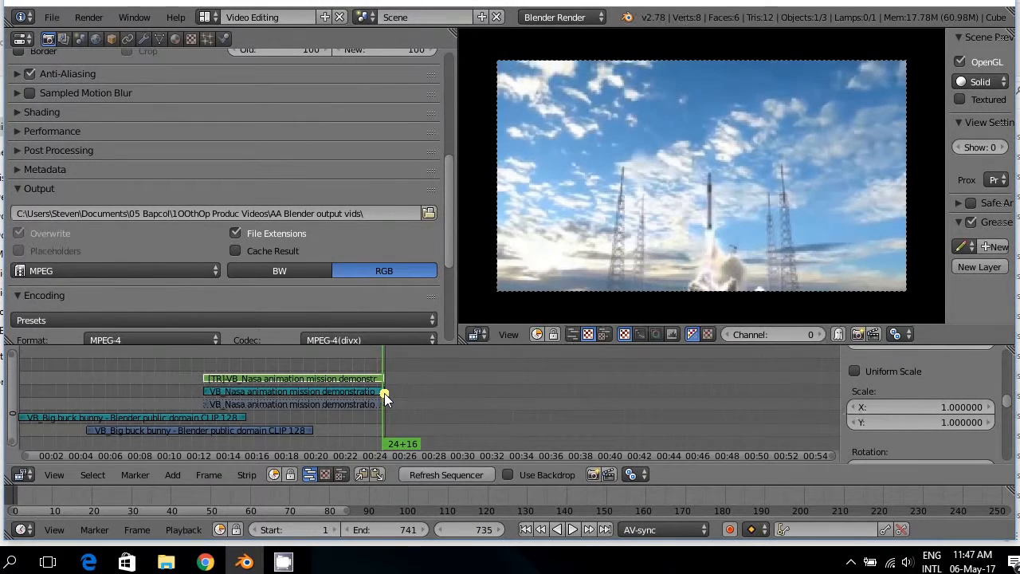
click(385, 393)
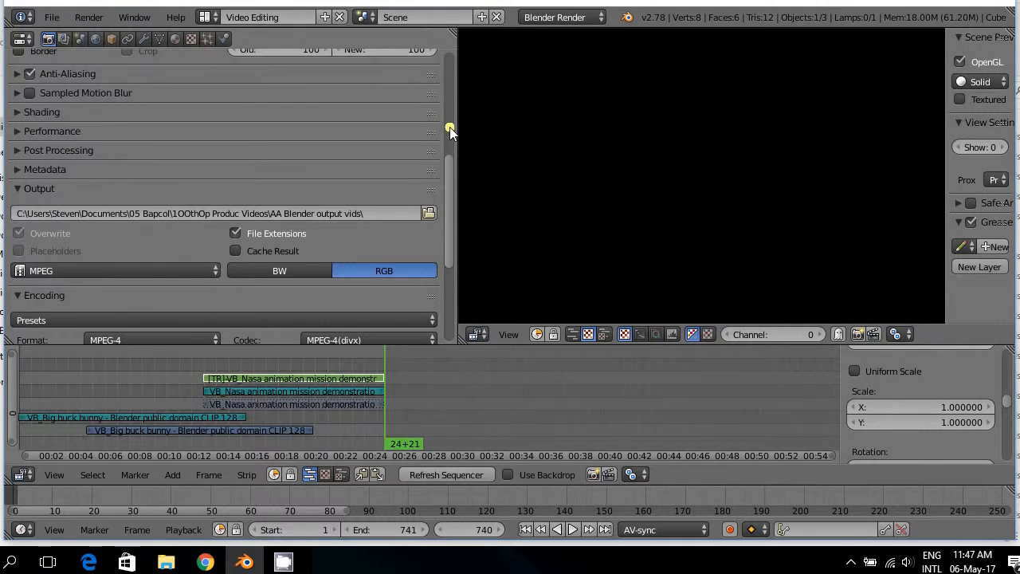
Set the render resolution percentage to 40%
drag(448, 173, 449, 80)
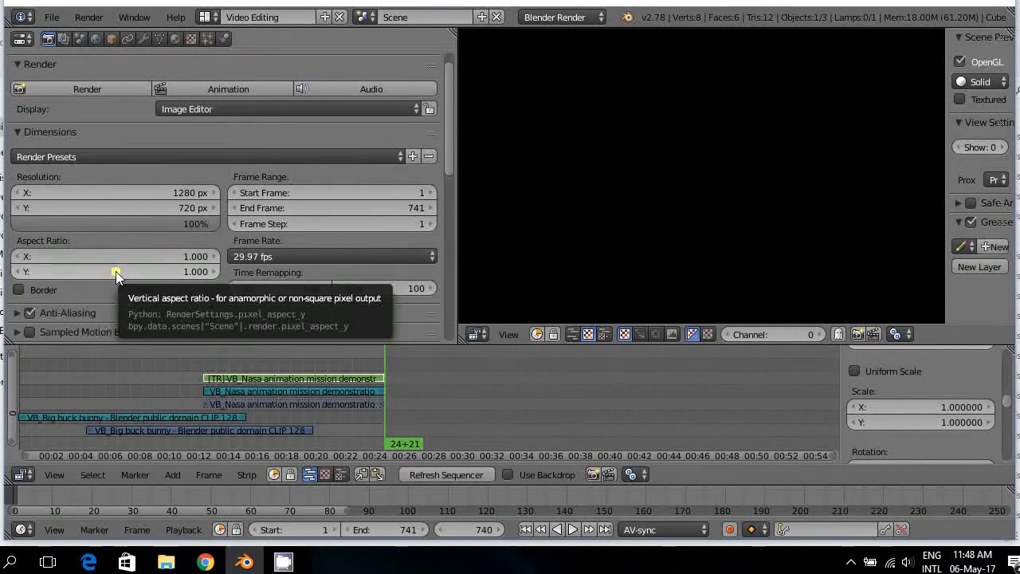
click(95, 221)
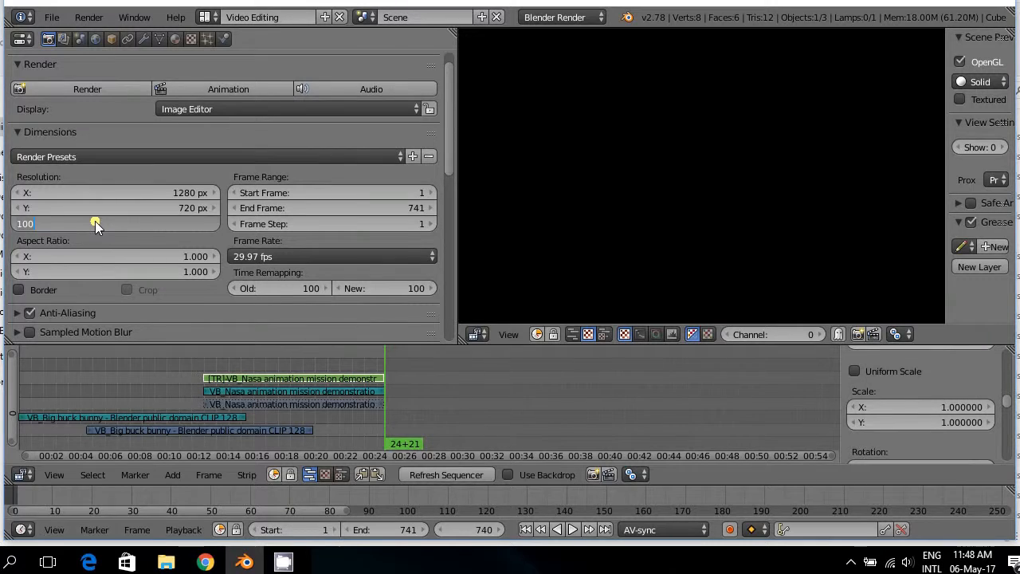
key(BackSpace)
text(40)
key(Return)
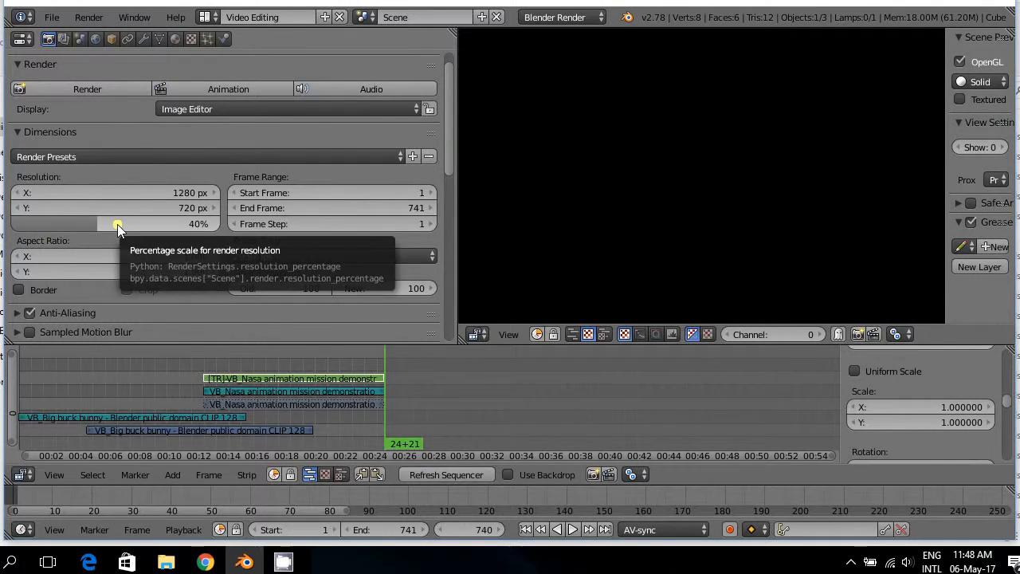
Set the render resolution percentage back to 100% and enable the Border option
click(117, 224)
text(1)
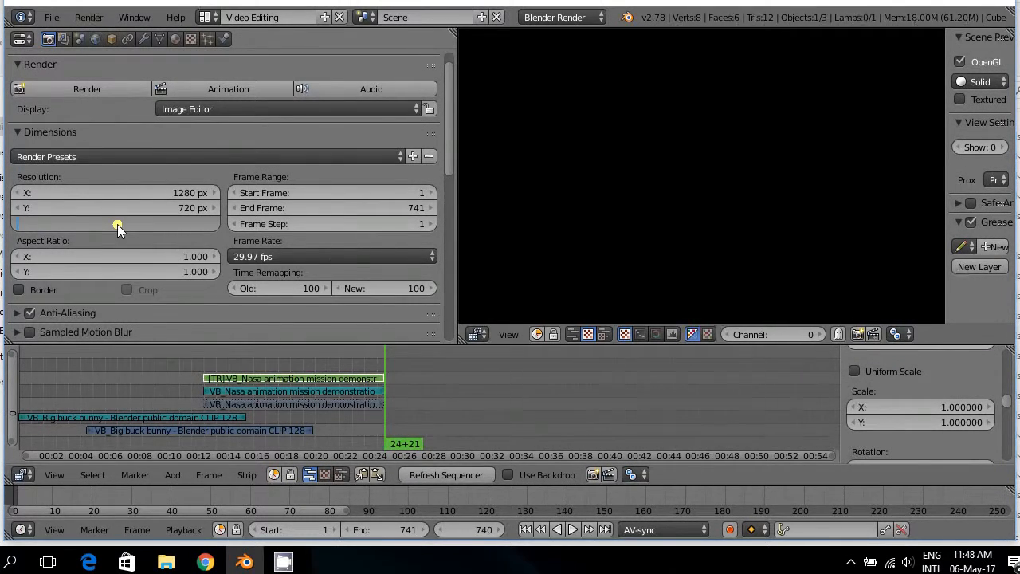
text(00)
key(Return)
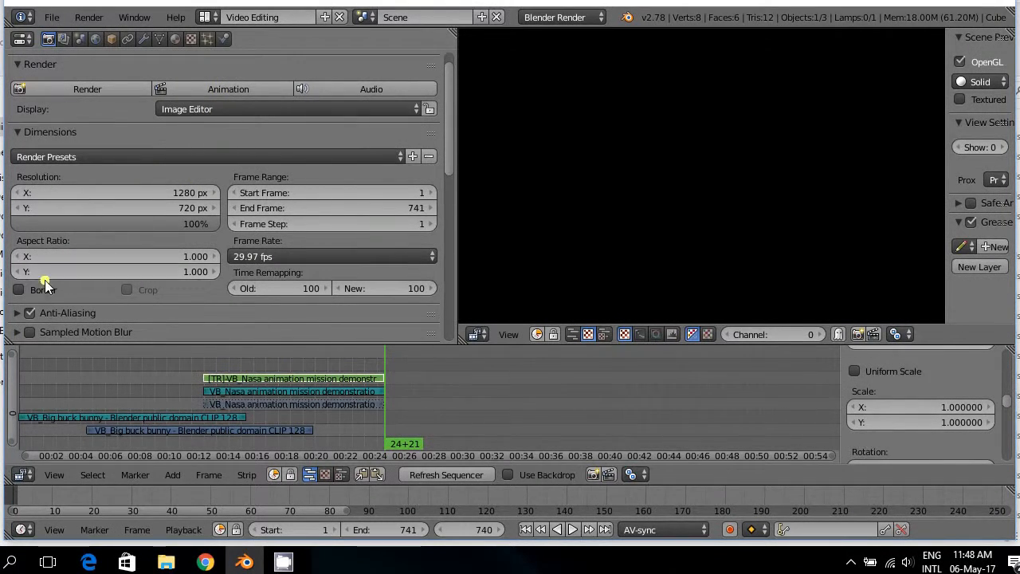
click(18, 291)
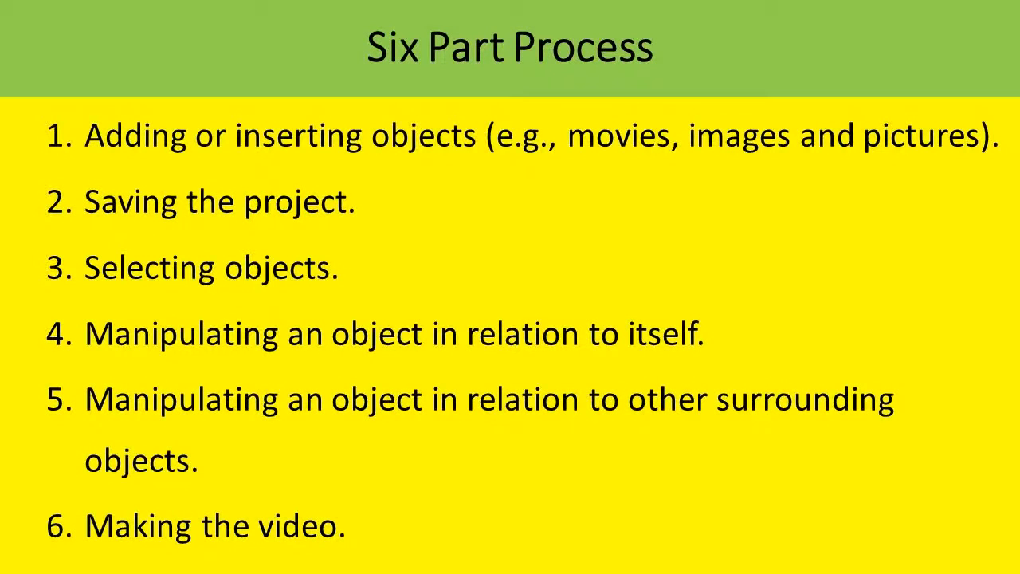